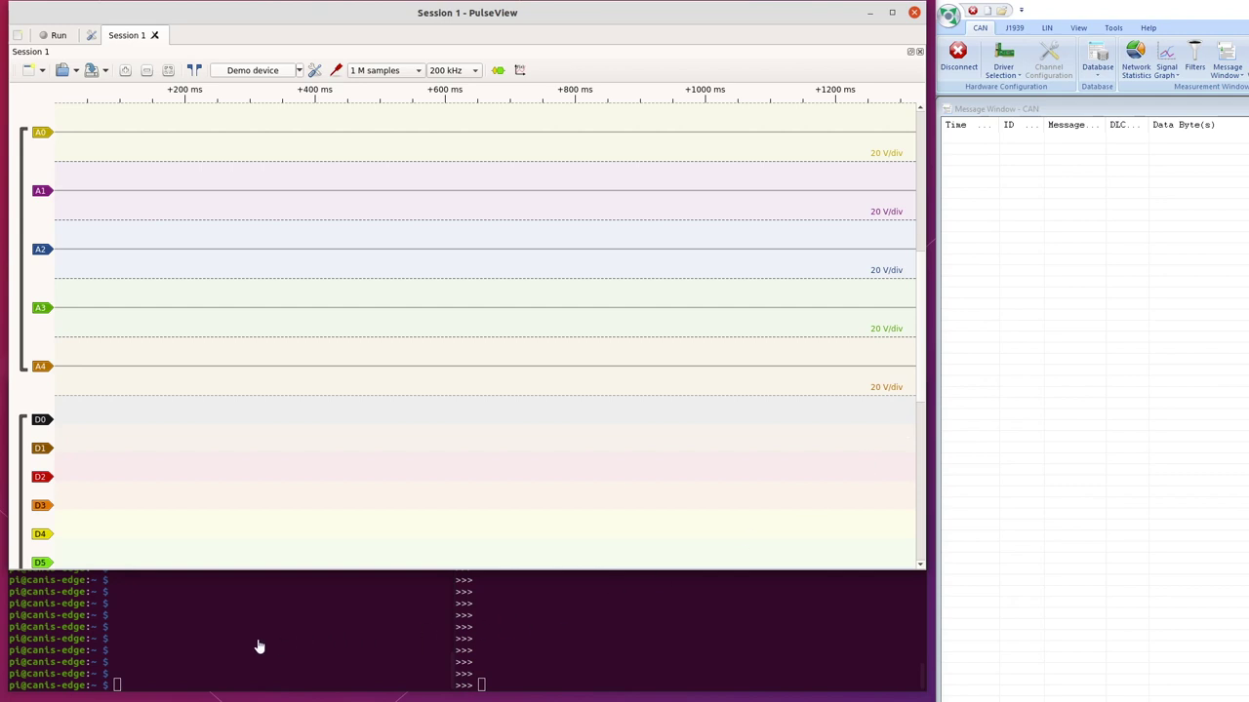
Bring PulseView back in front of both terminals and show the available capture devices
left_click(188, 635)
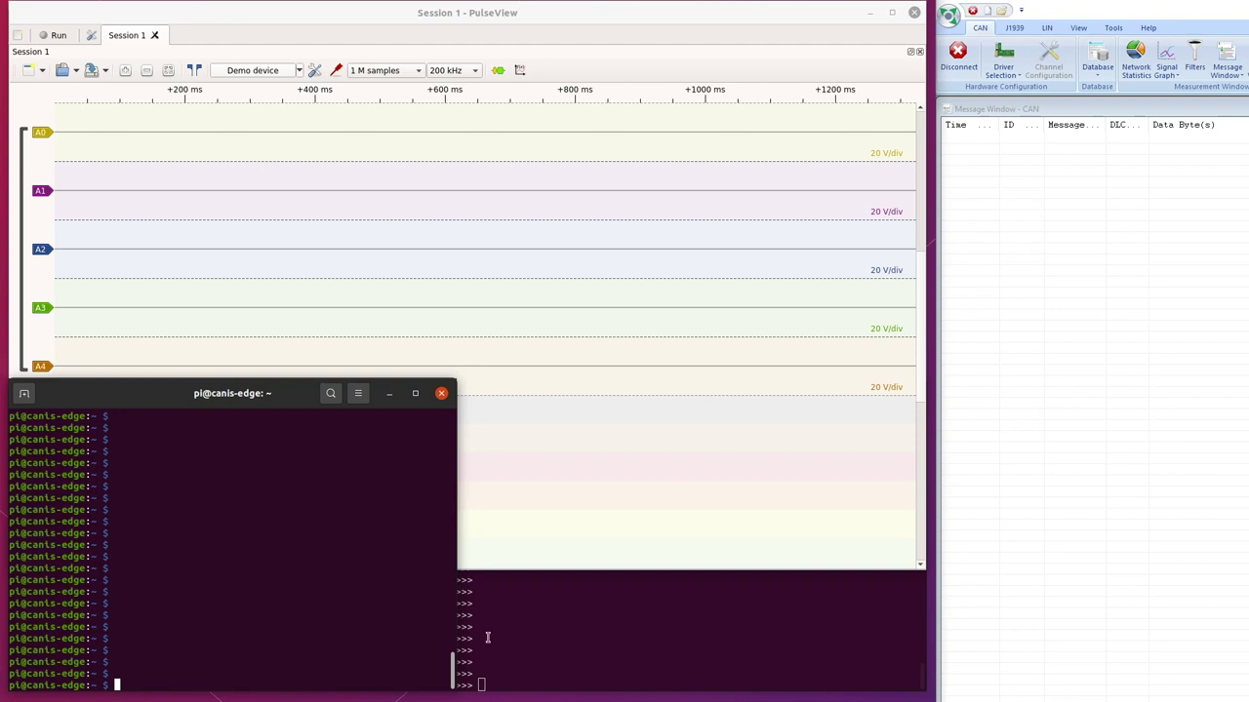
left_click(554, 636)
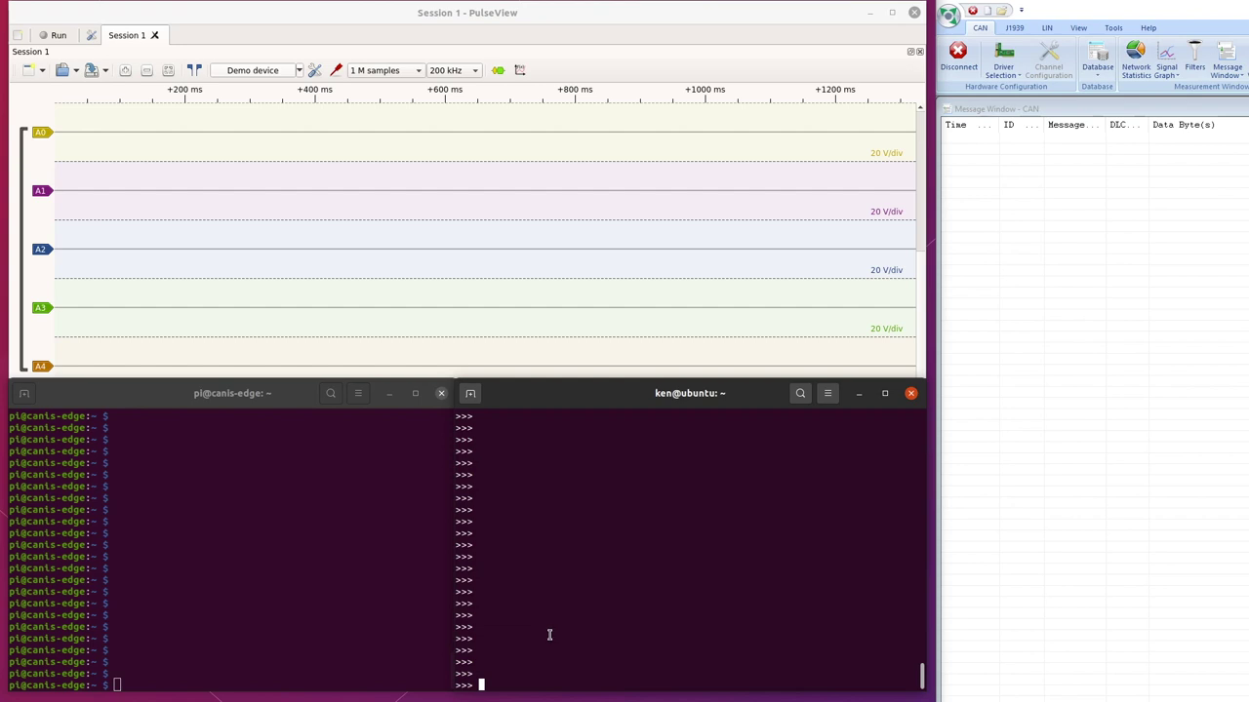
left_click(259, 18)
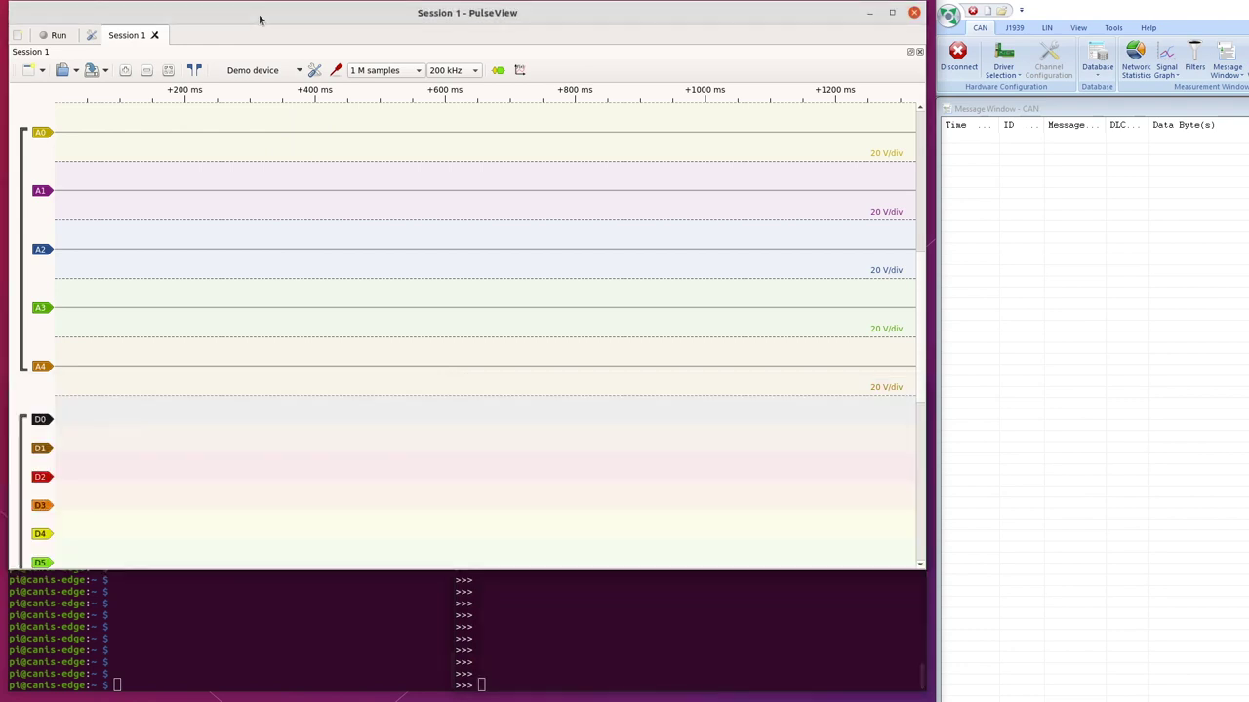
left_click(300, 72)
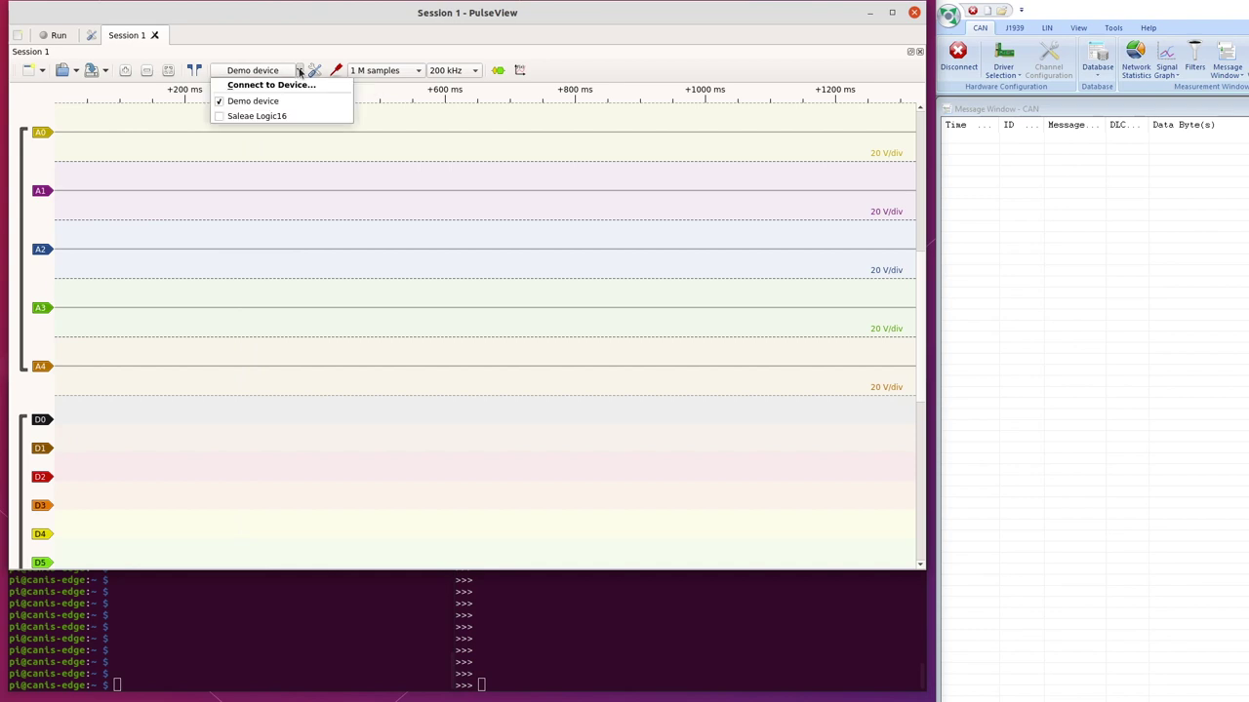
Switch to the Saleae Logic16 and enable only channel 0
left_click(256, 117)
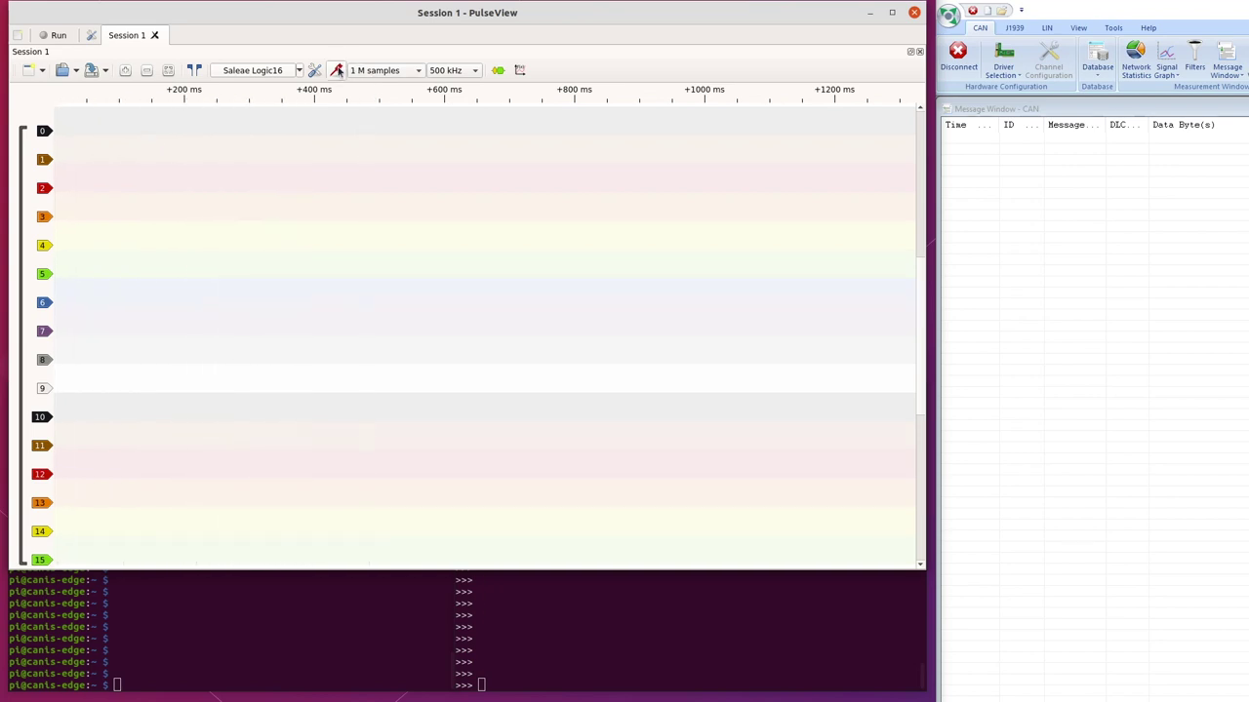
left_click(337, 70)
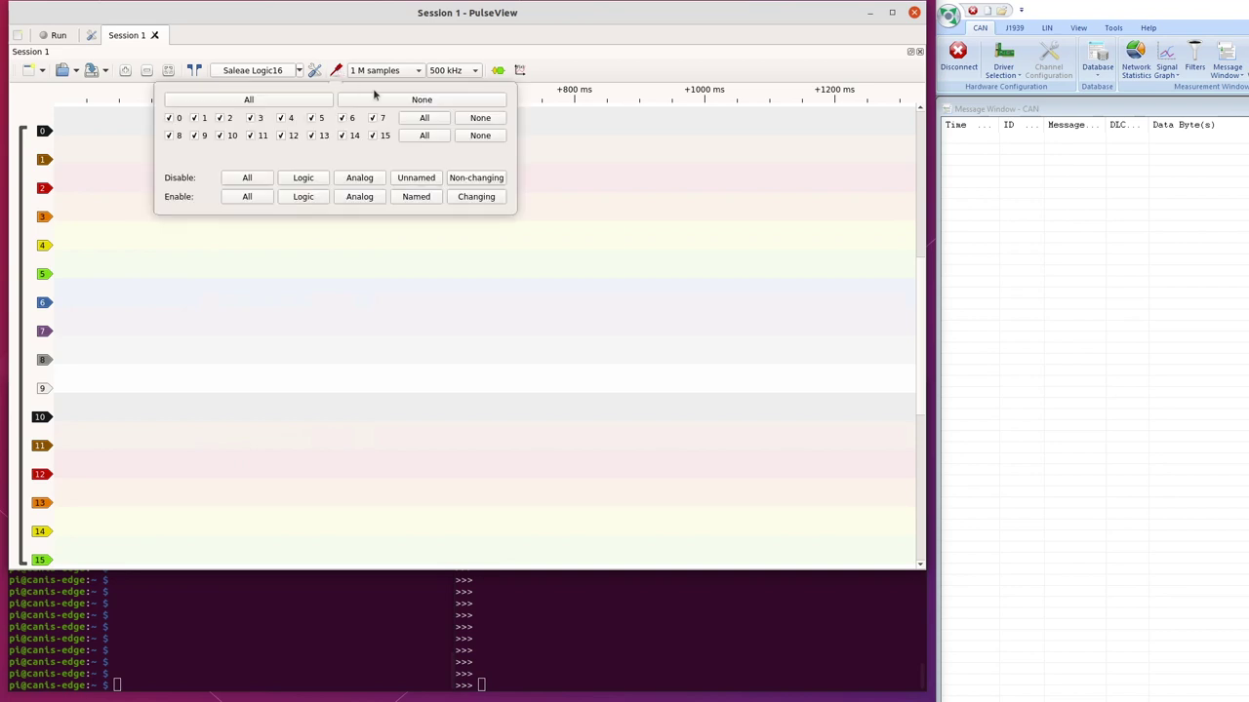
left_click(401, 102)
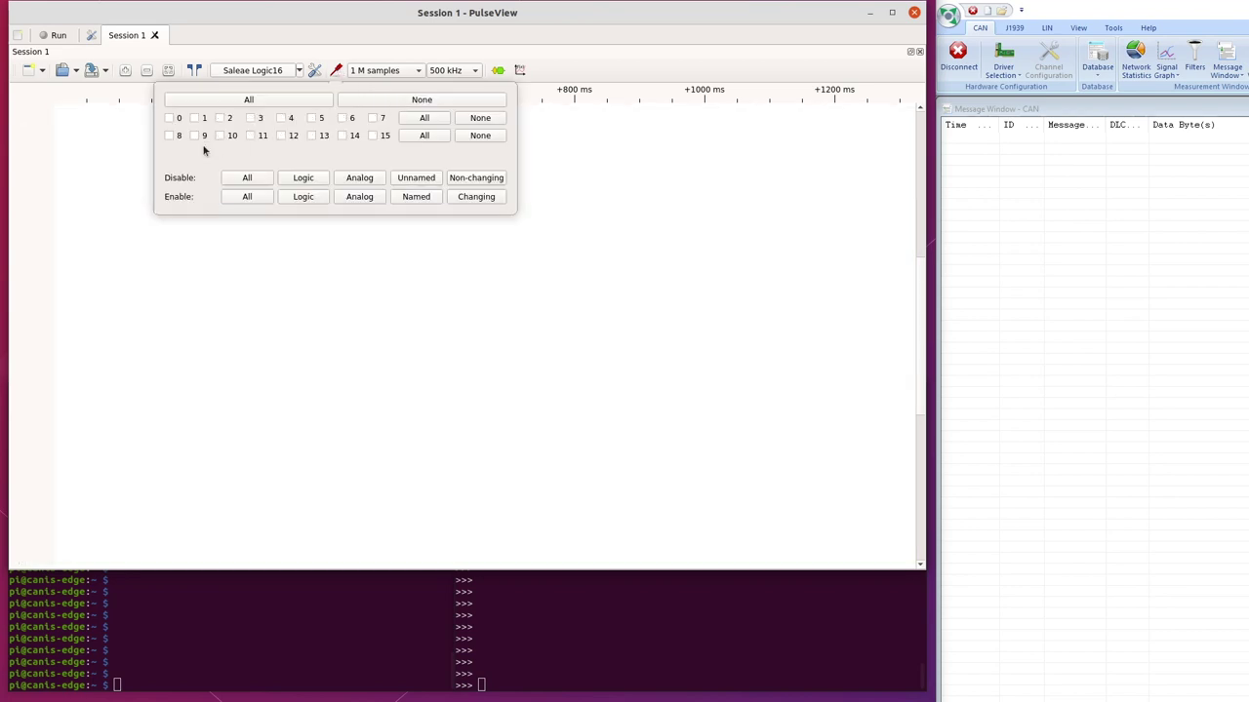
left_click(169, 118)
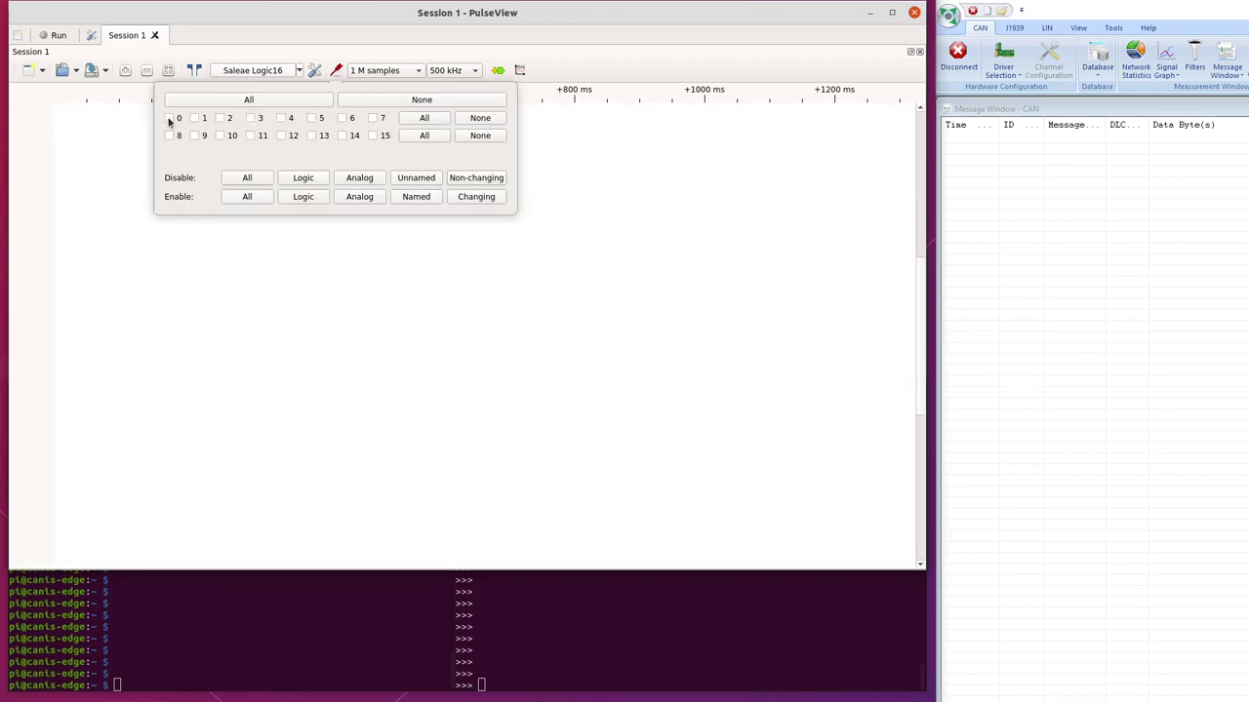
left_click(186, 271)
Change channel 0's name to 'CAN RX'
left_click(43, 156)
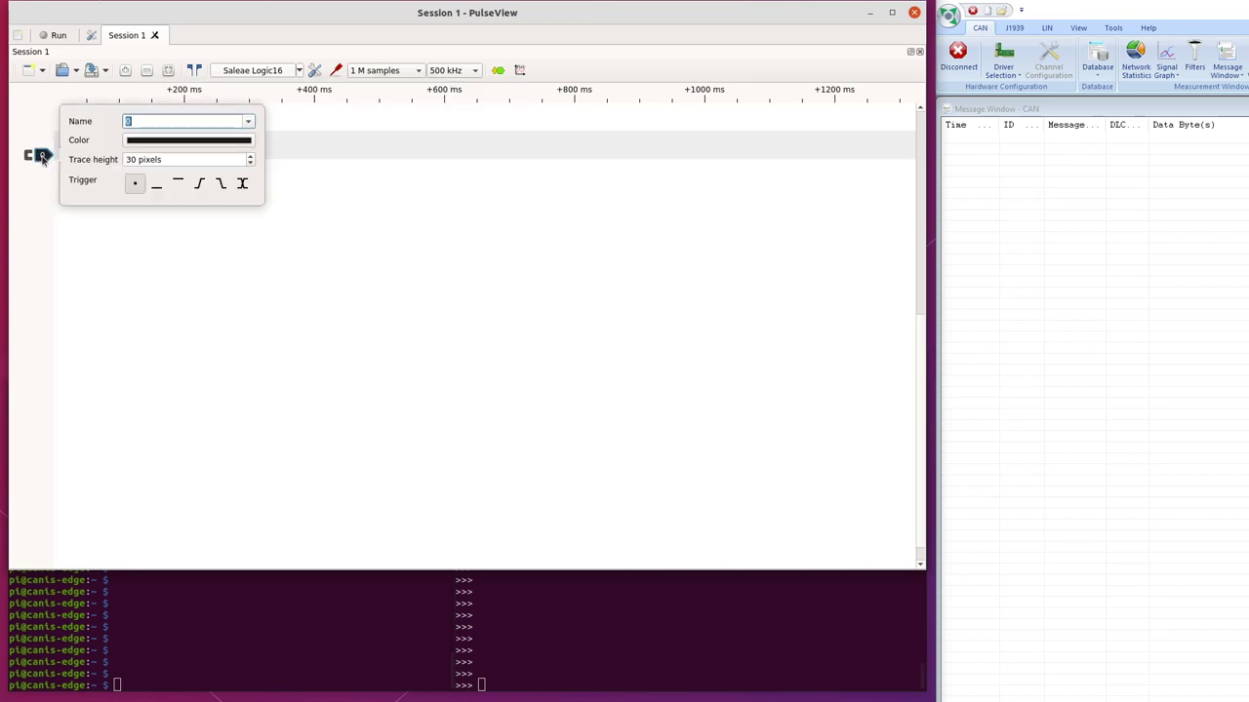
type("CA")
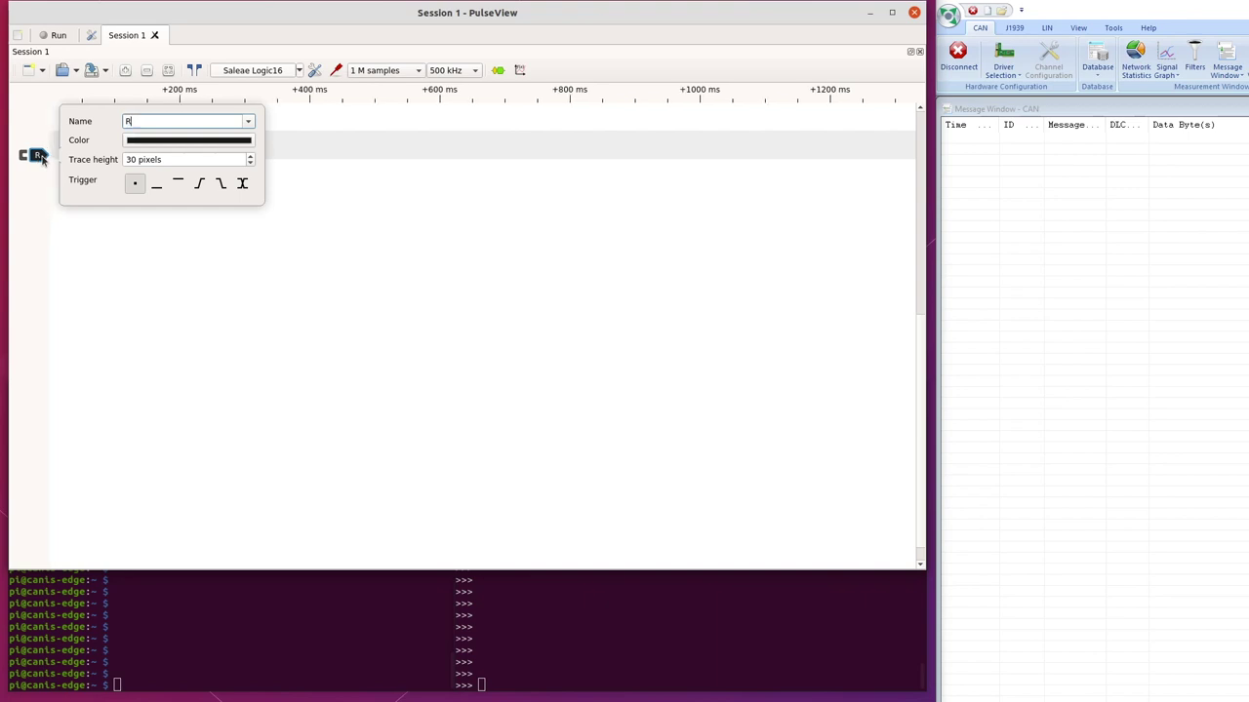
type("N RX")
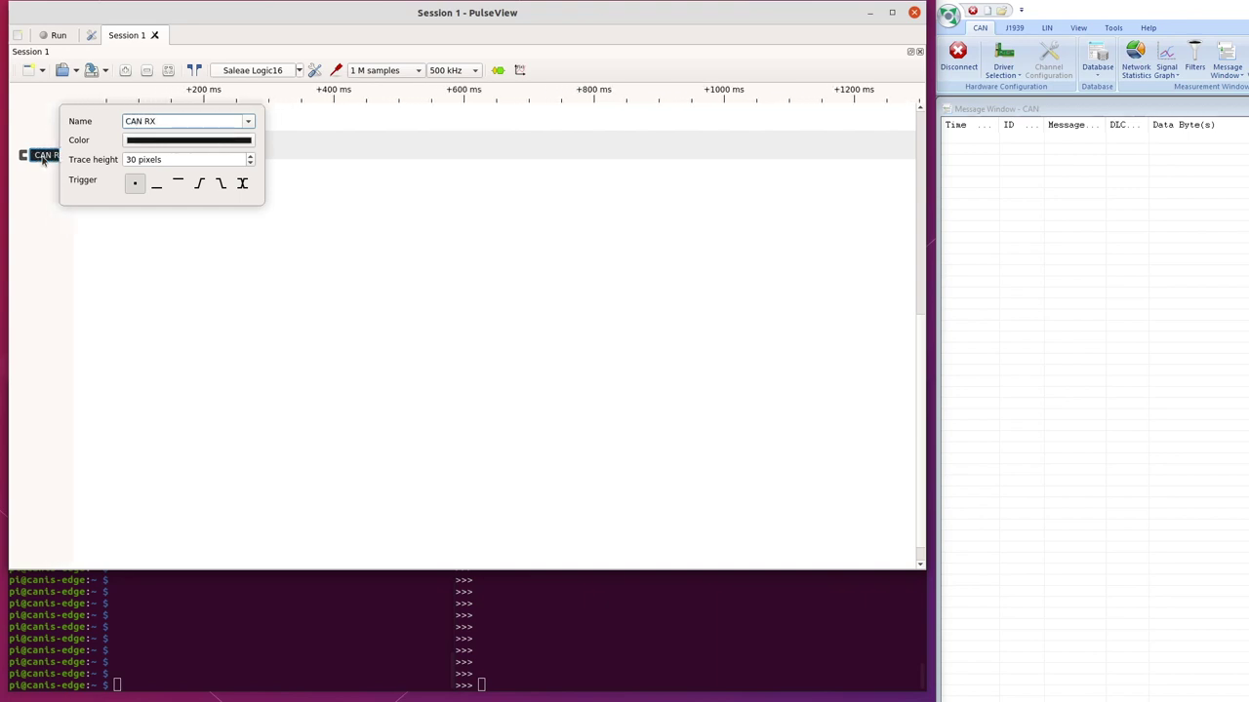
left_click(162, 279)
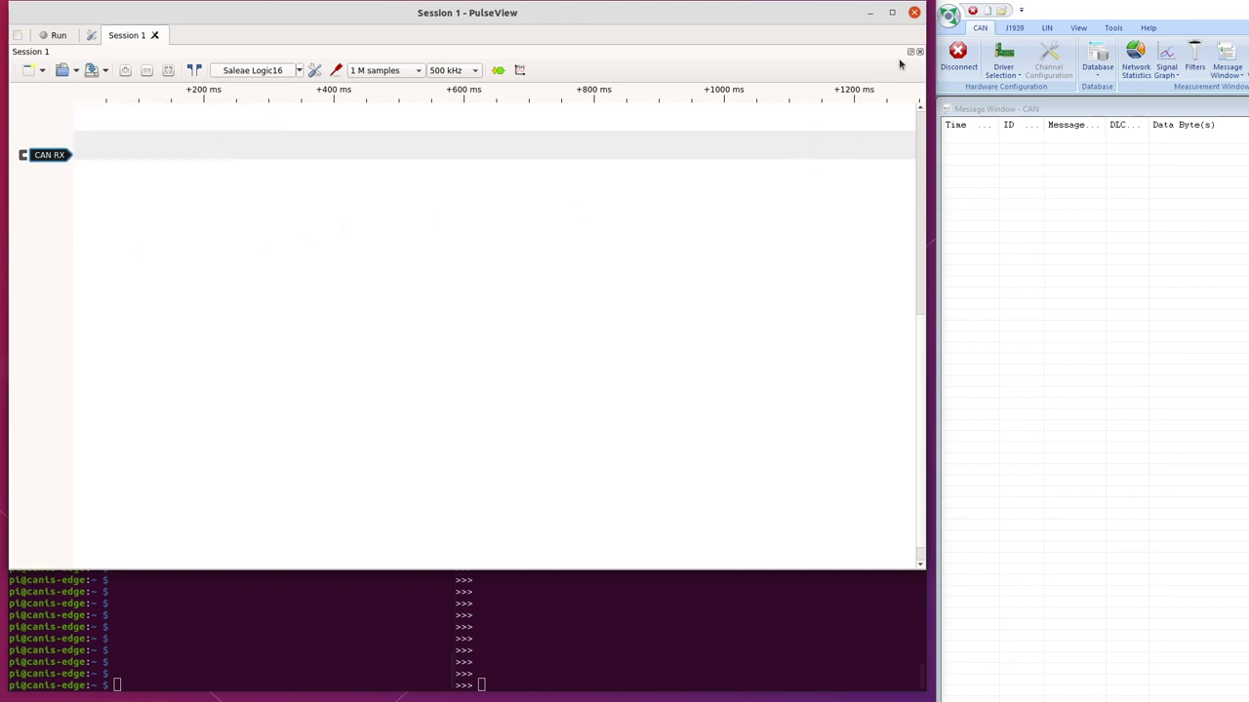
left_click(497, 71)
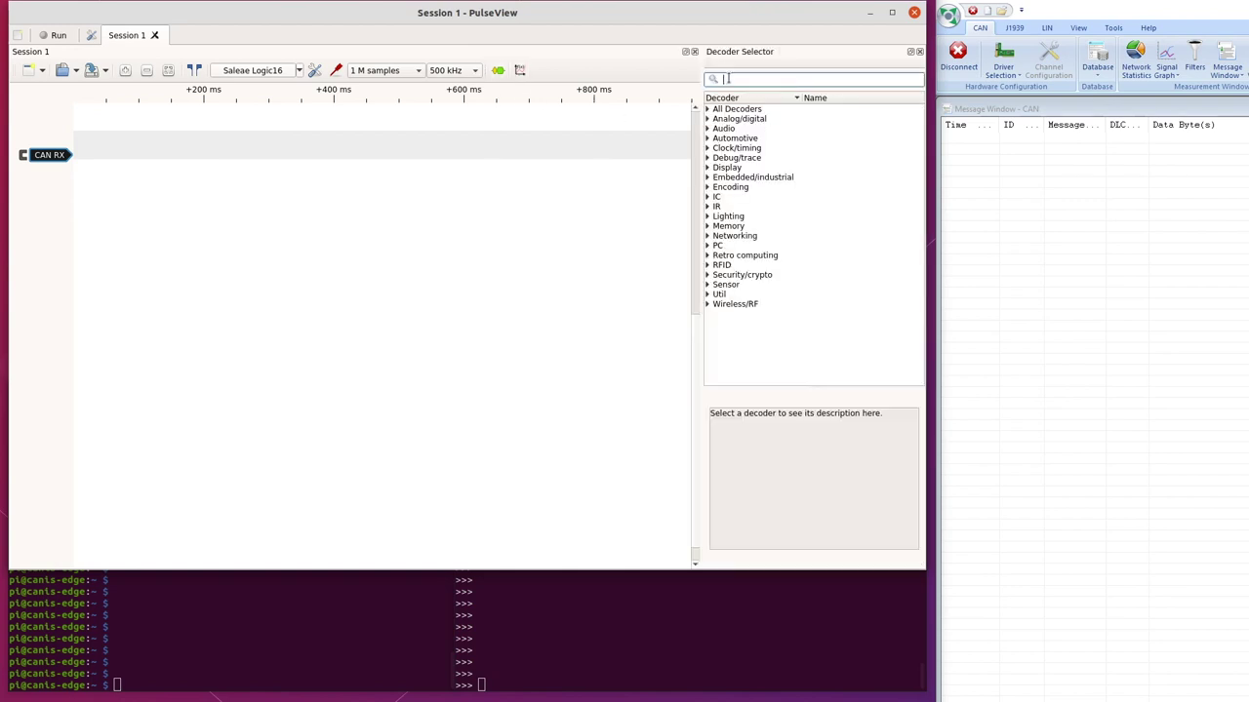
Add the CAN 2.0 decoder found by searching 'can2' and check it reads CAN RX at 500000 bit/s
type("can2")
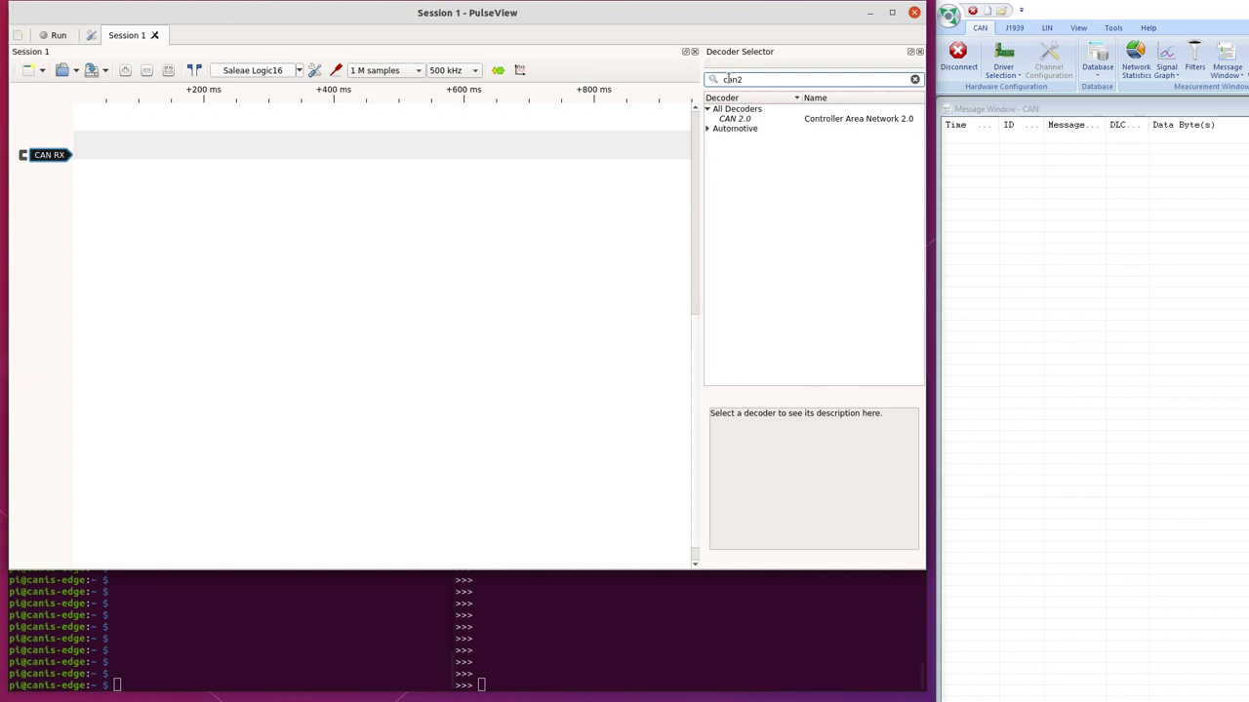
double_click(746, 120)
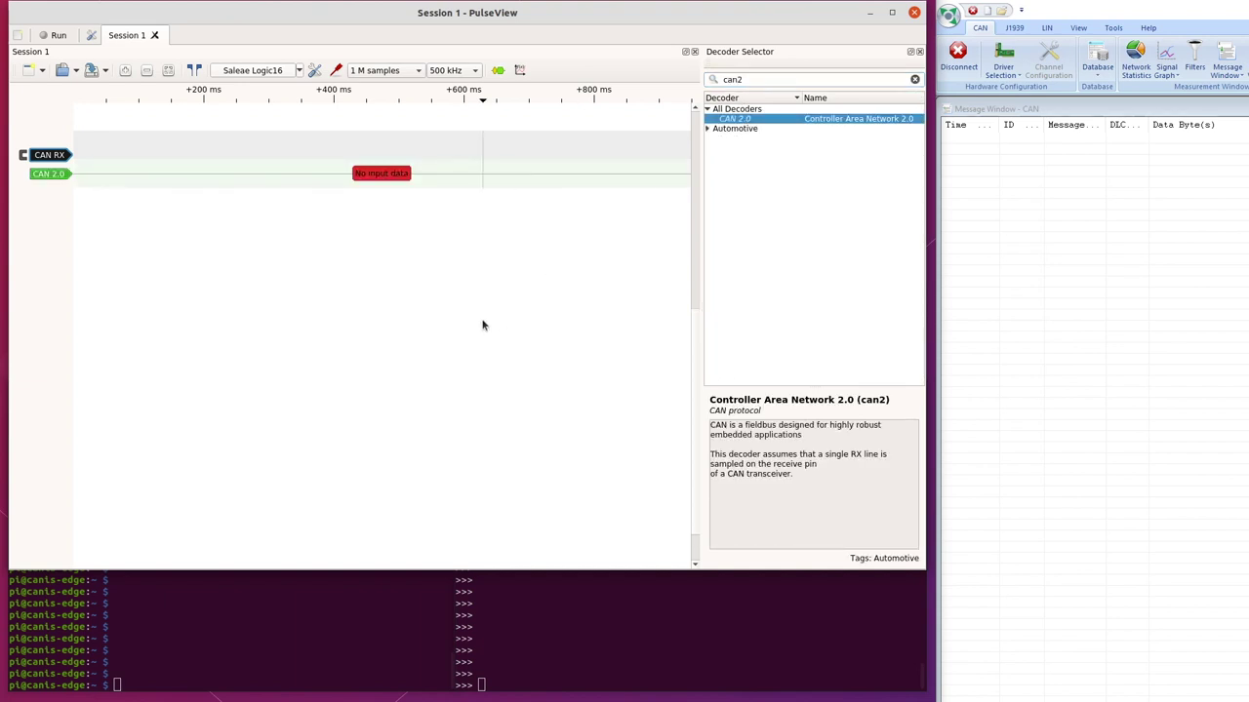
left_click(919, 51)
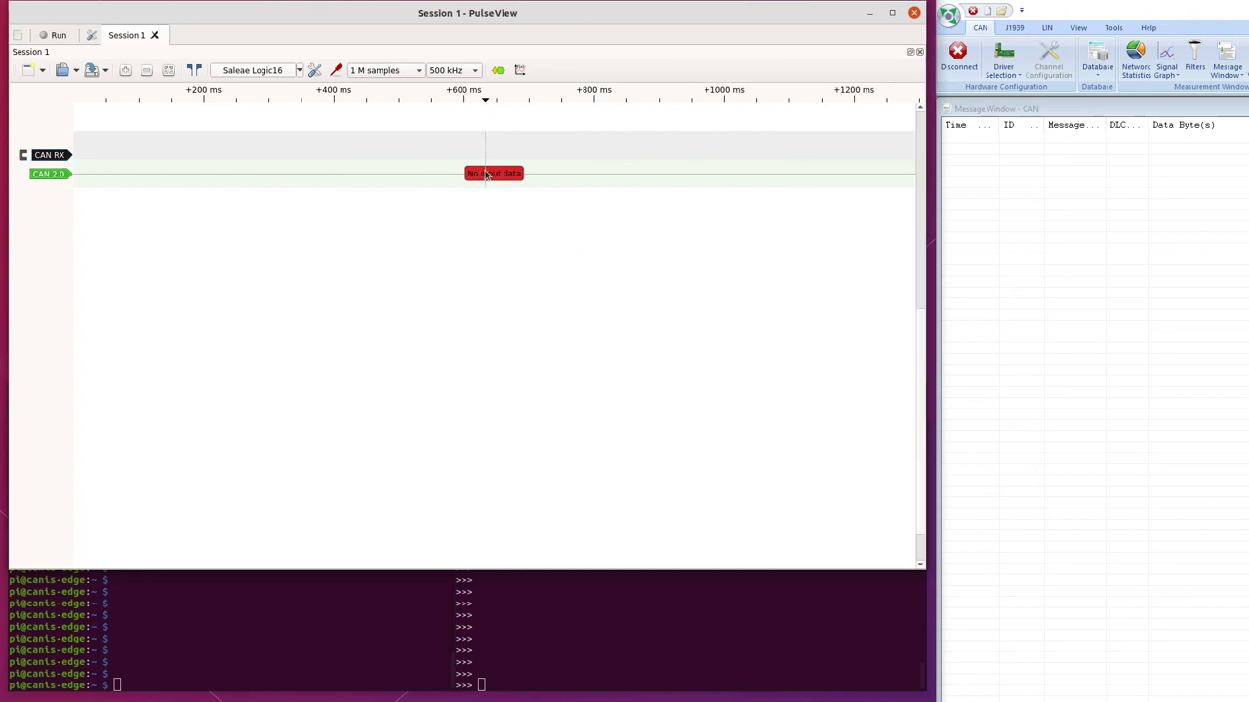
left_click(48, 174)
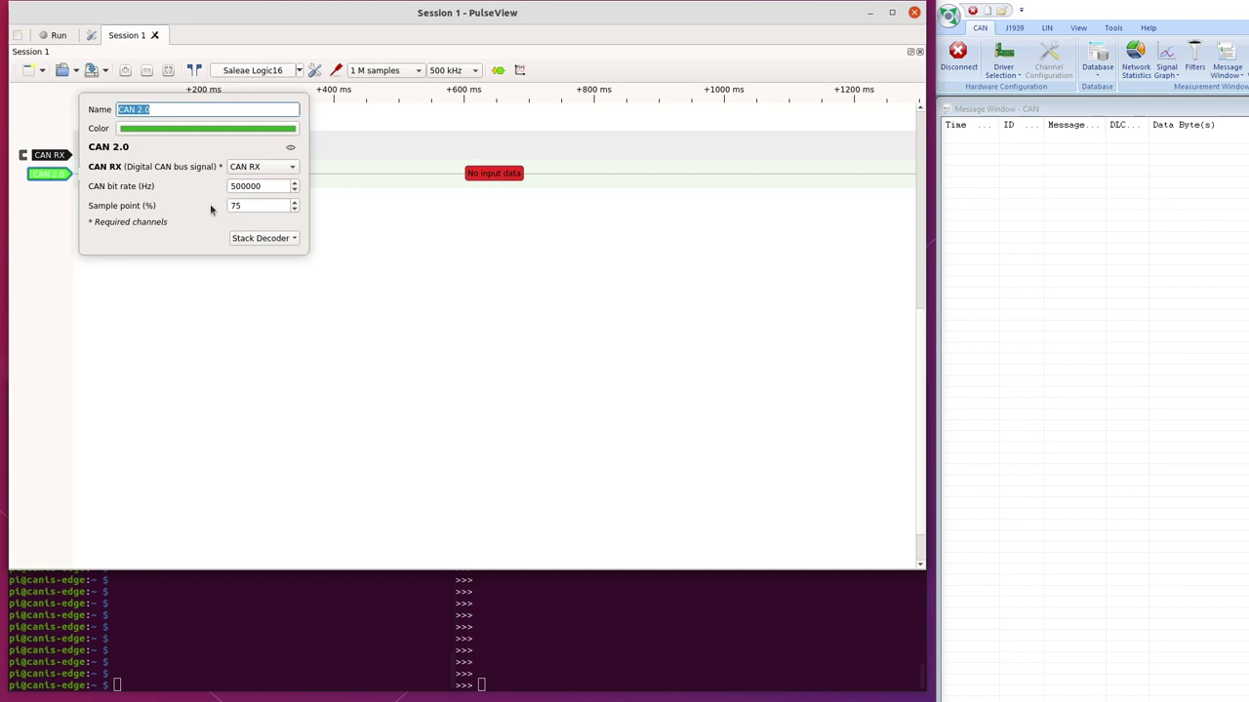
Set the CAN RX channel to trigger on a falling edge
left_click(220, 289)
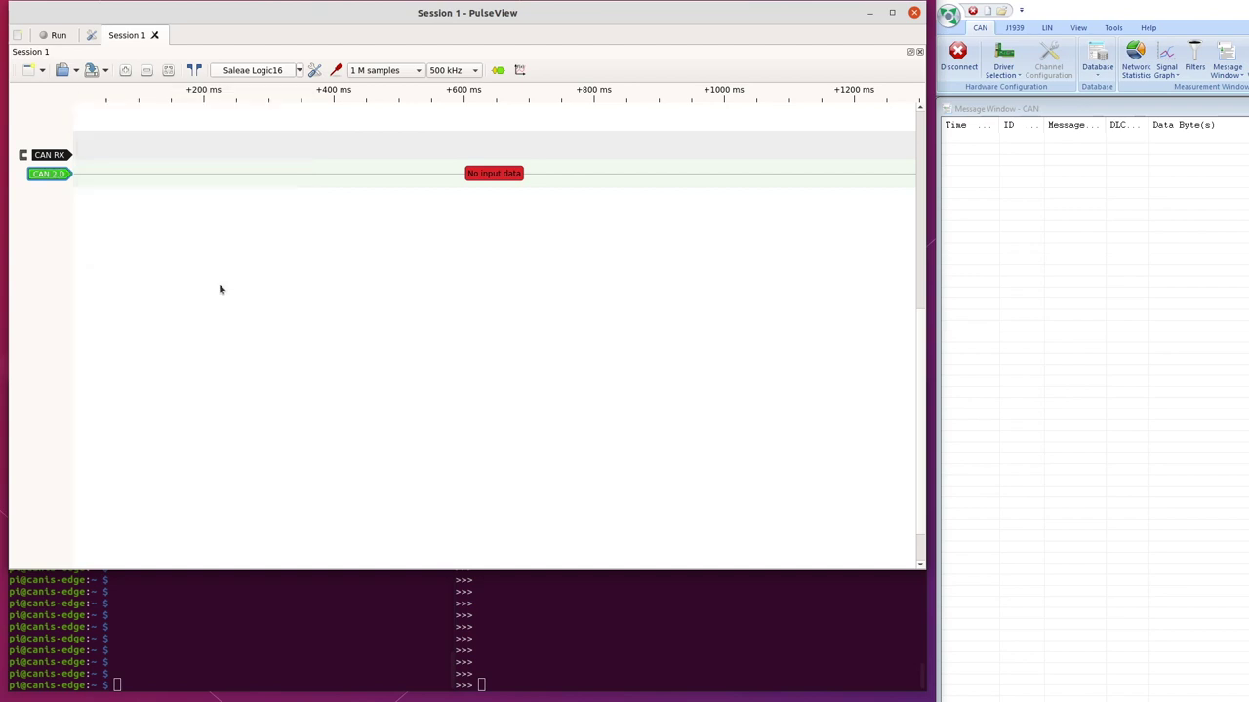
left_click(59, 159)
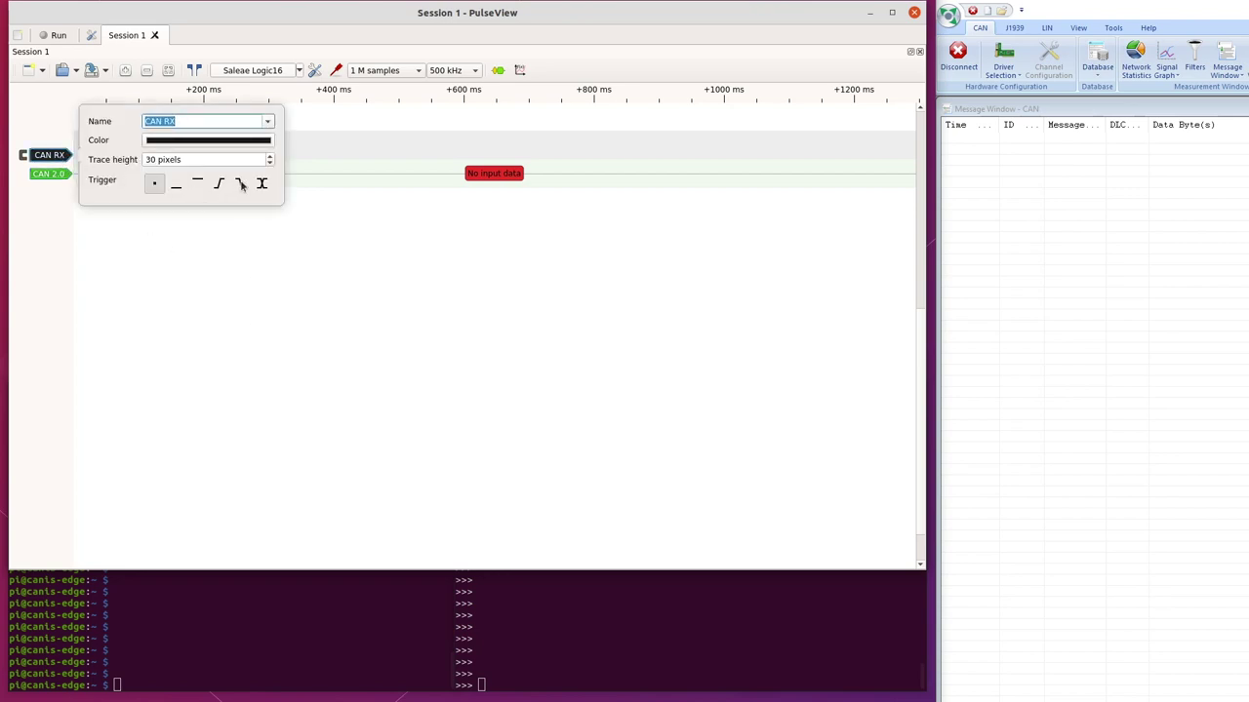
left_click(242, 186)
left_click(293, 280)
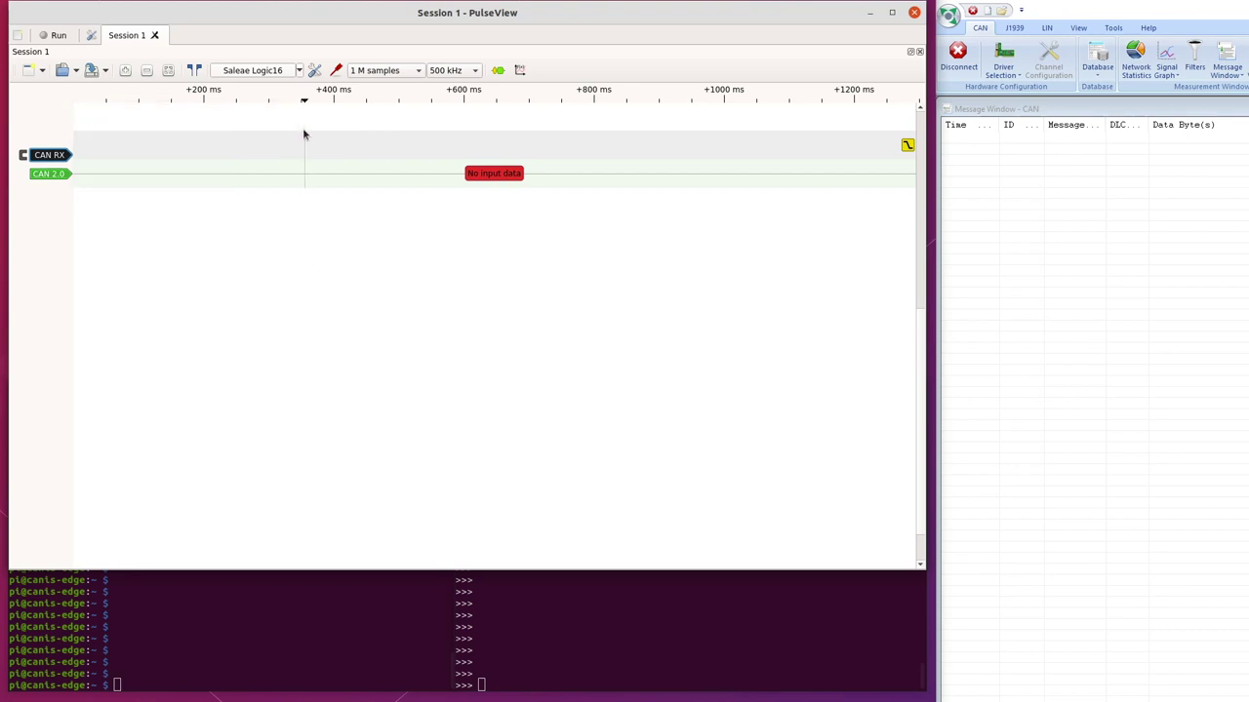
Set the device's pre-trigger capture ratio to 20%
left_click(313, 75)
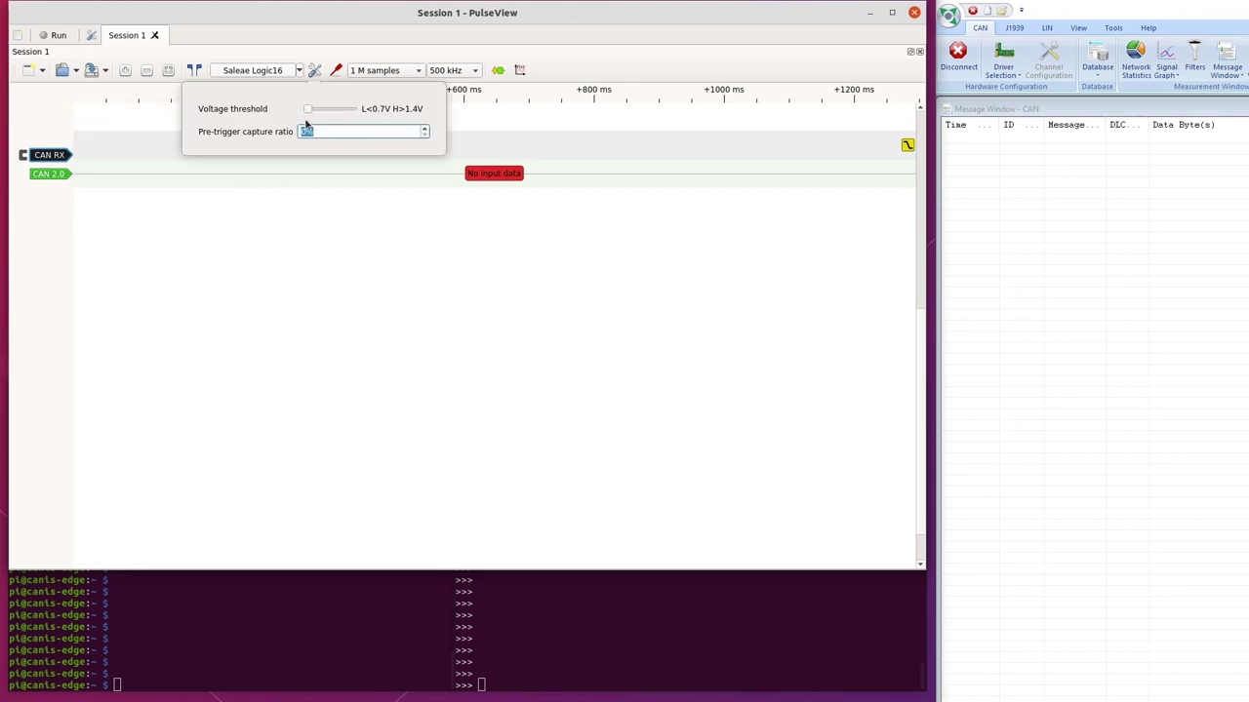
left_click(307, 131)
key("BackSpace")
key("Return")
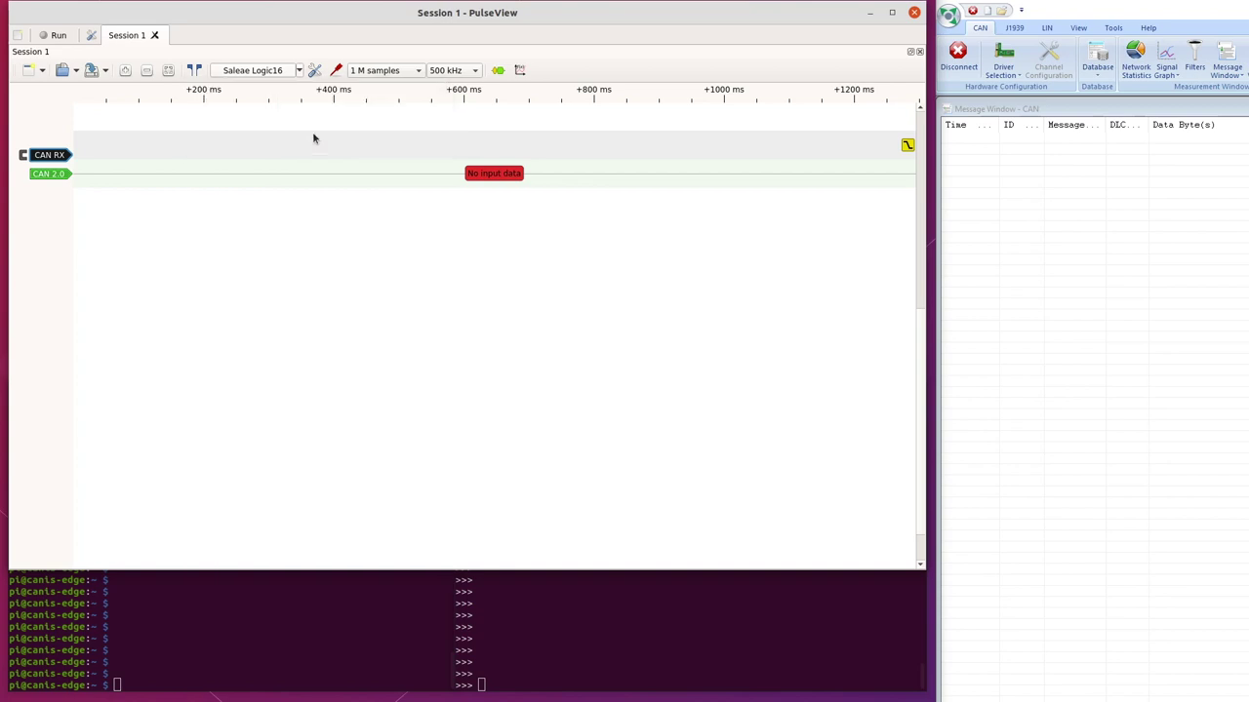
Set the sample rate to 20 MHz and the capture length to 50 k samples
left_click(465, 72)
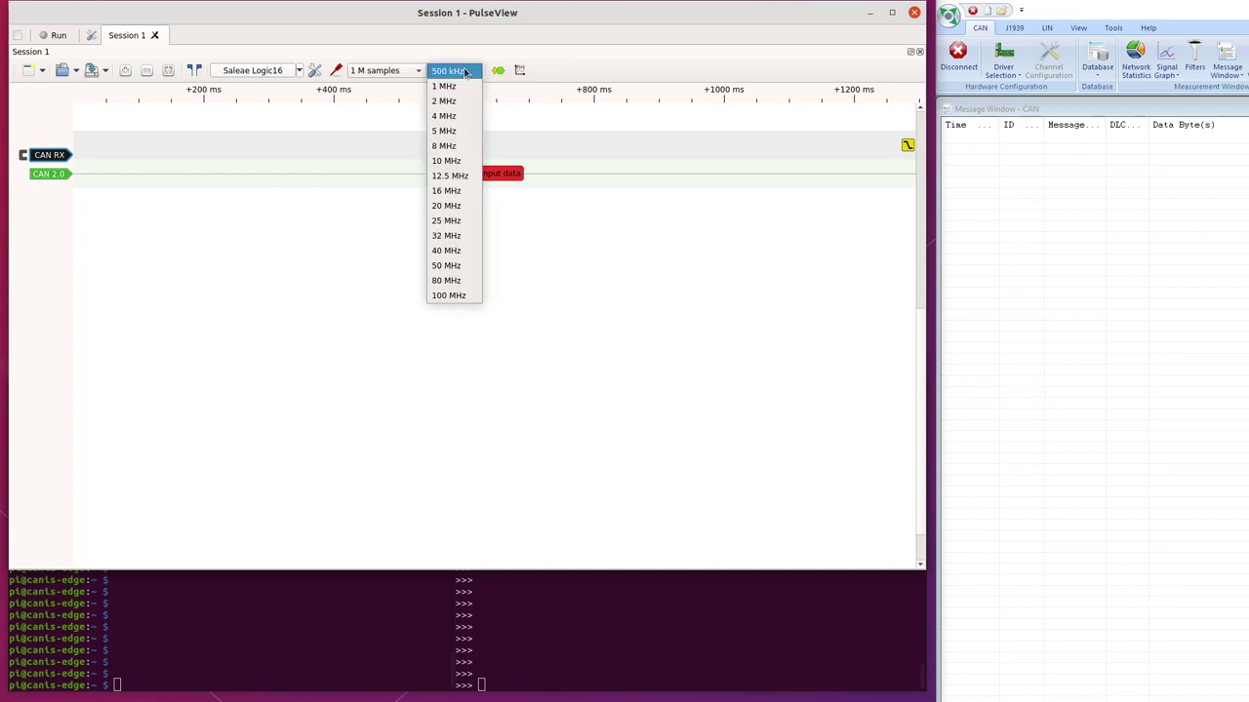
left_click(452, 205)
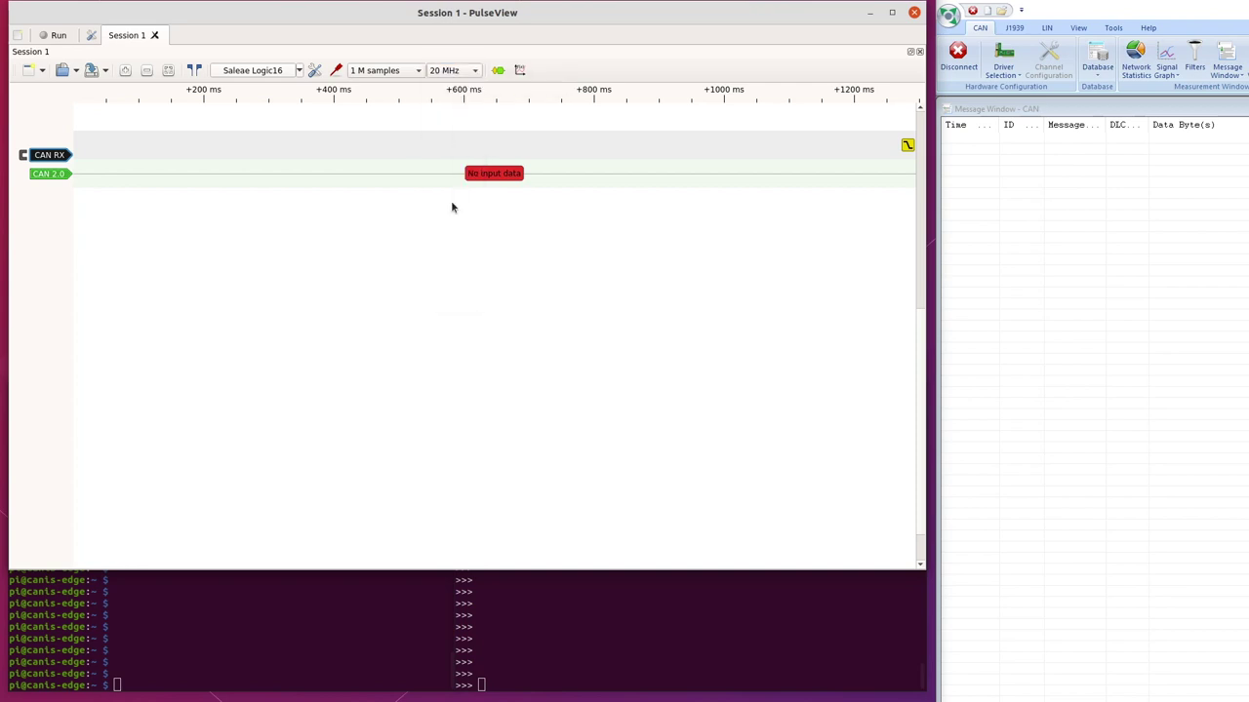
left_click(379, 71)
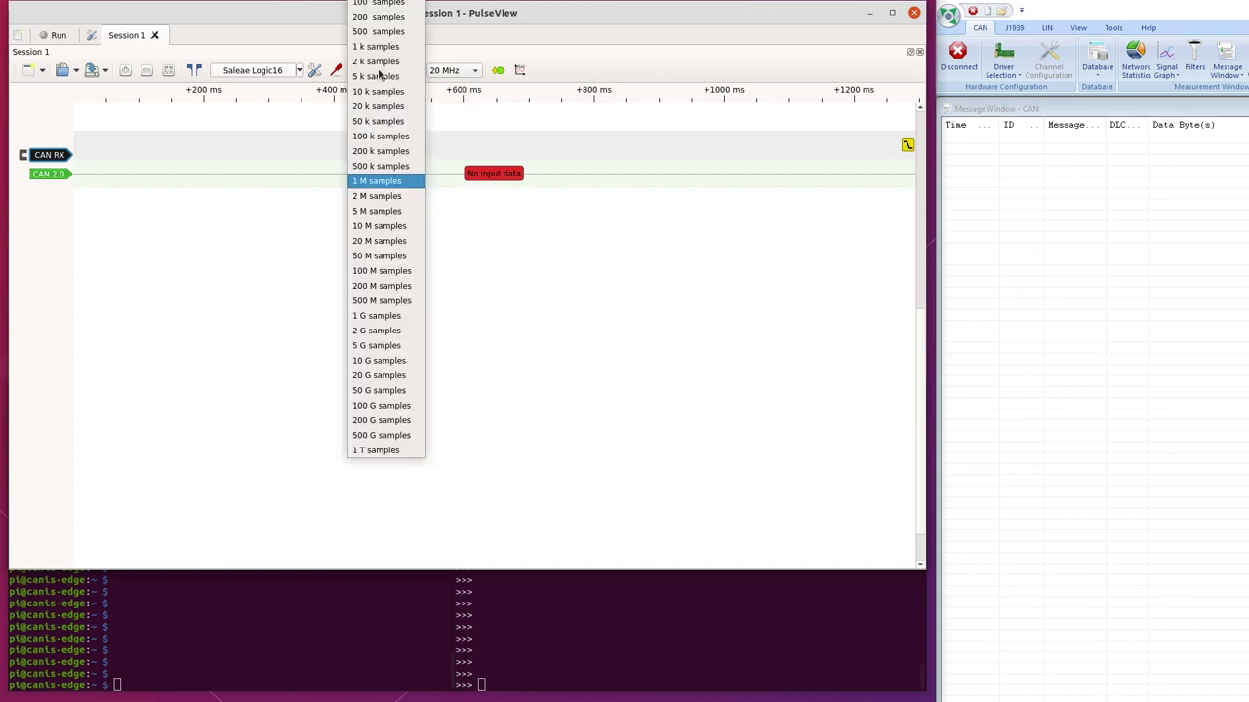
left_click(379, 122)
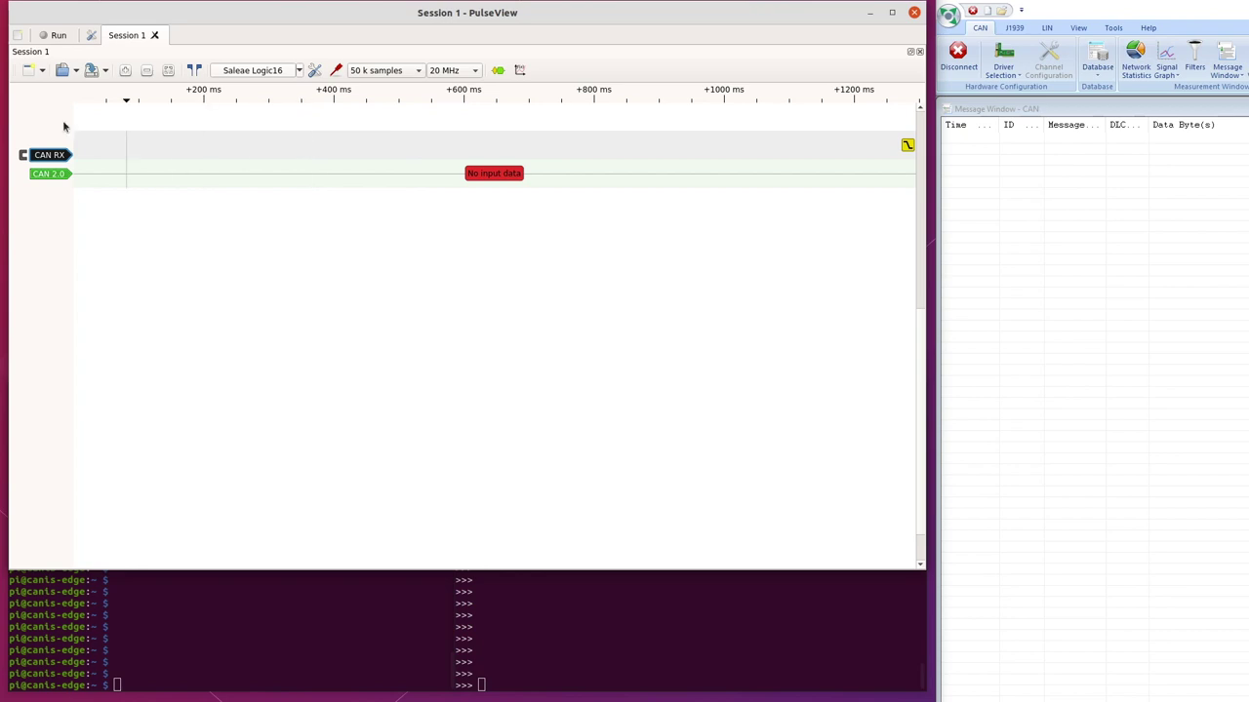
Start a capture, then send 'cansend can0 123#01020304' from the terminal
left_click(56, 36)
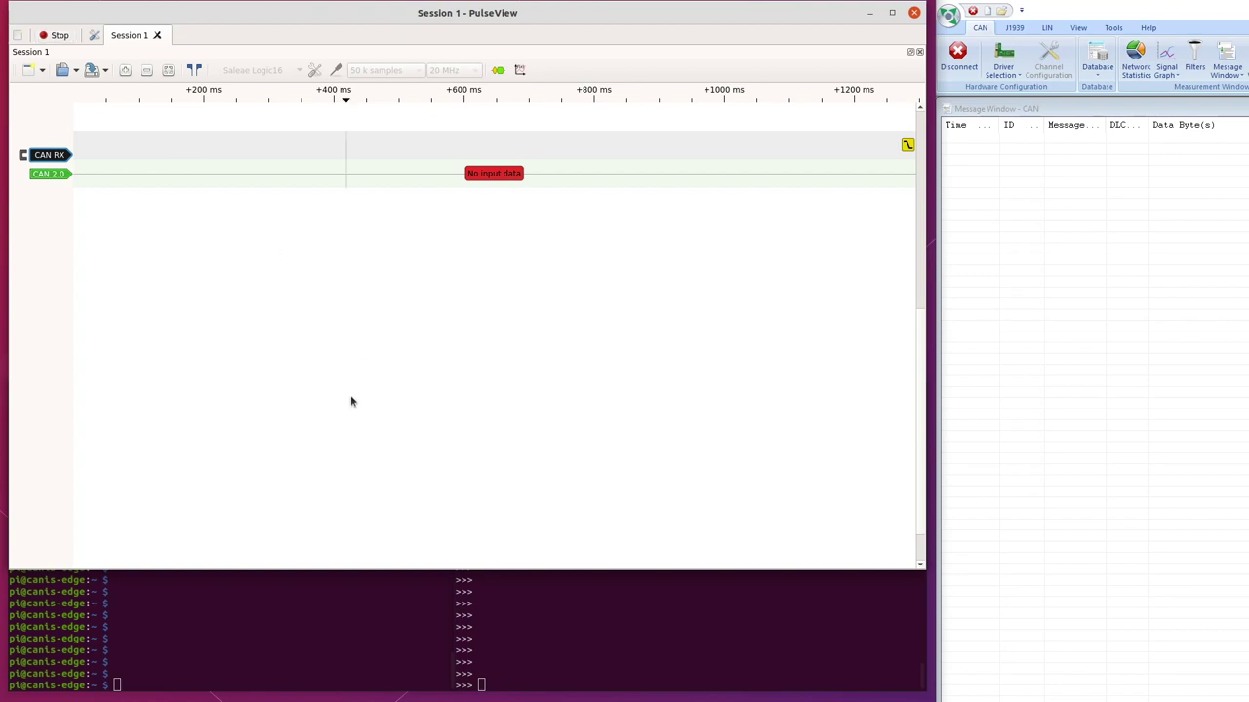
left_click(236, 623)
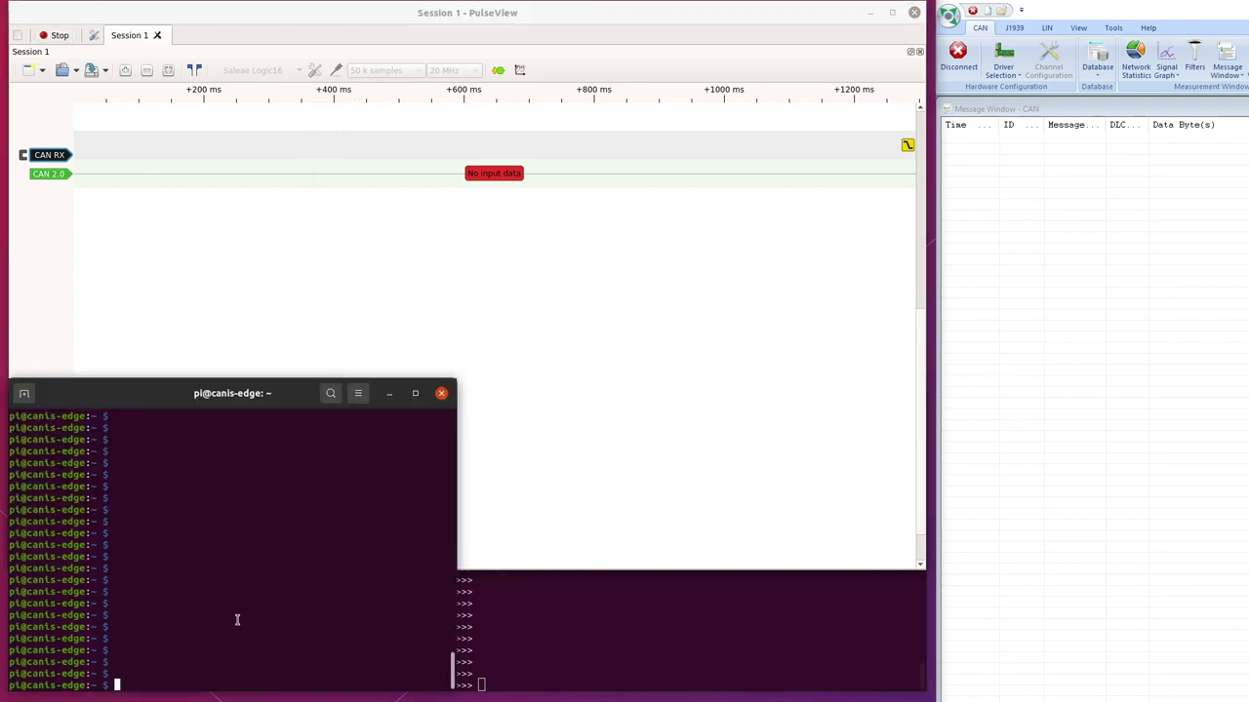
type("cansend can0 123#01020304")
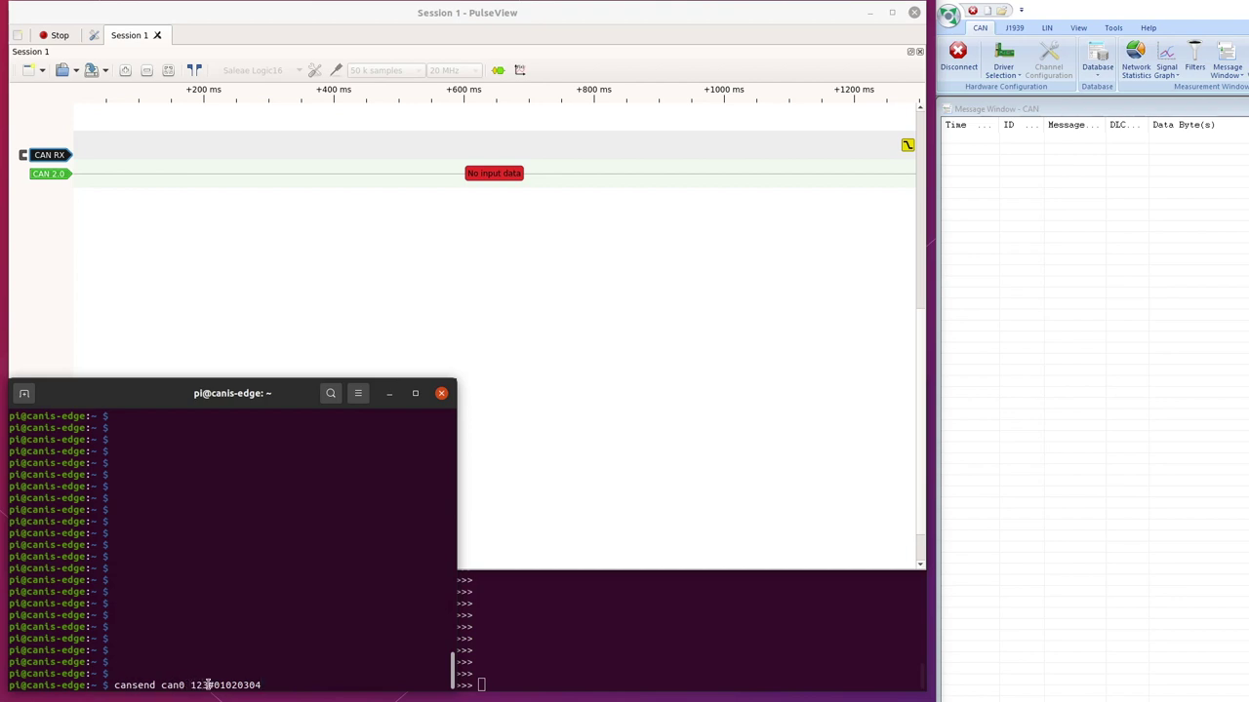
left_click(202, 323)
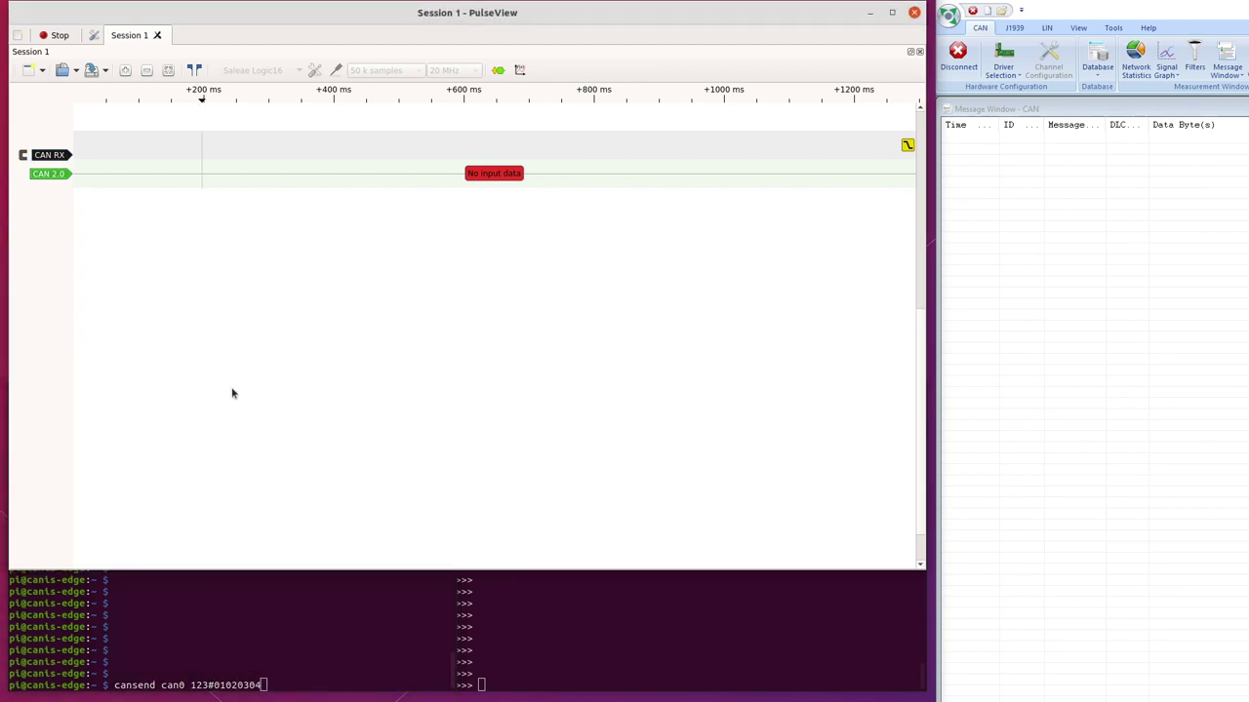
left_click(204, 612)
key("Return")
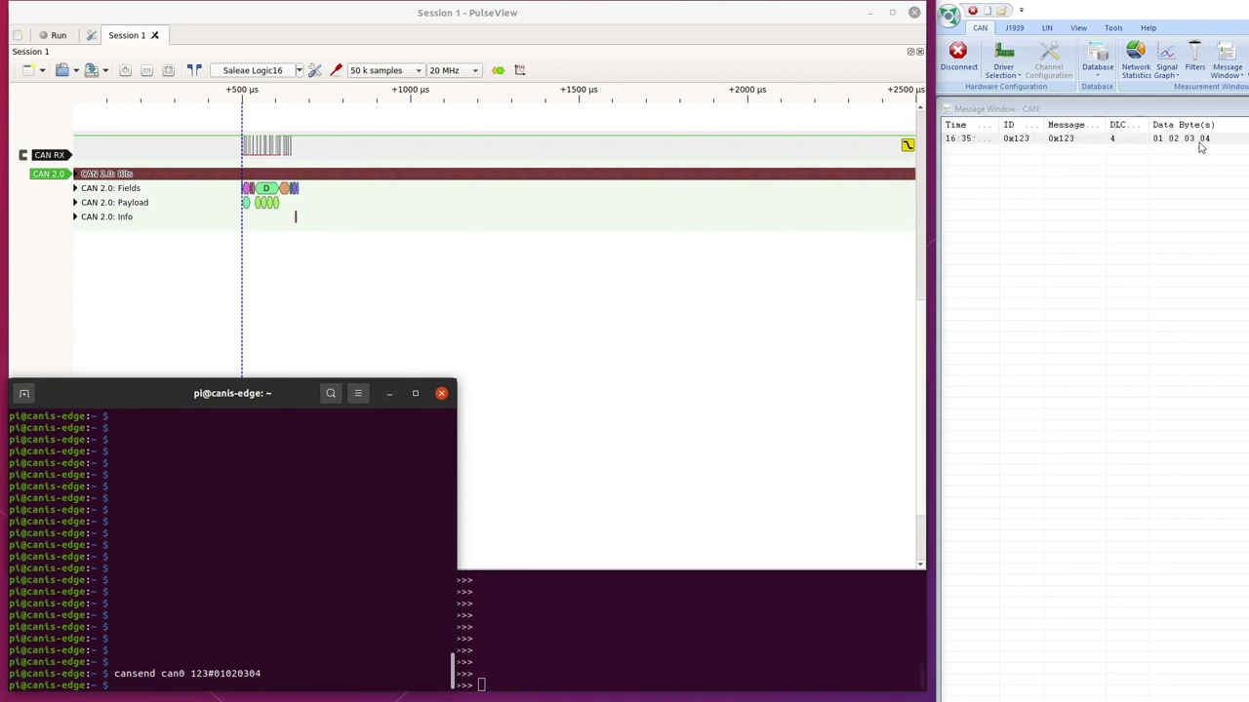
Zoom into the decoded frame showing ID 0x123, DATA0–DATA3 0x01–0x04 and CRC 0x5fdb
left_click(417, 300)
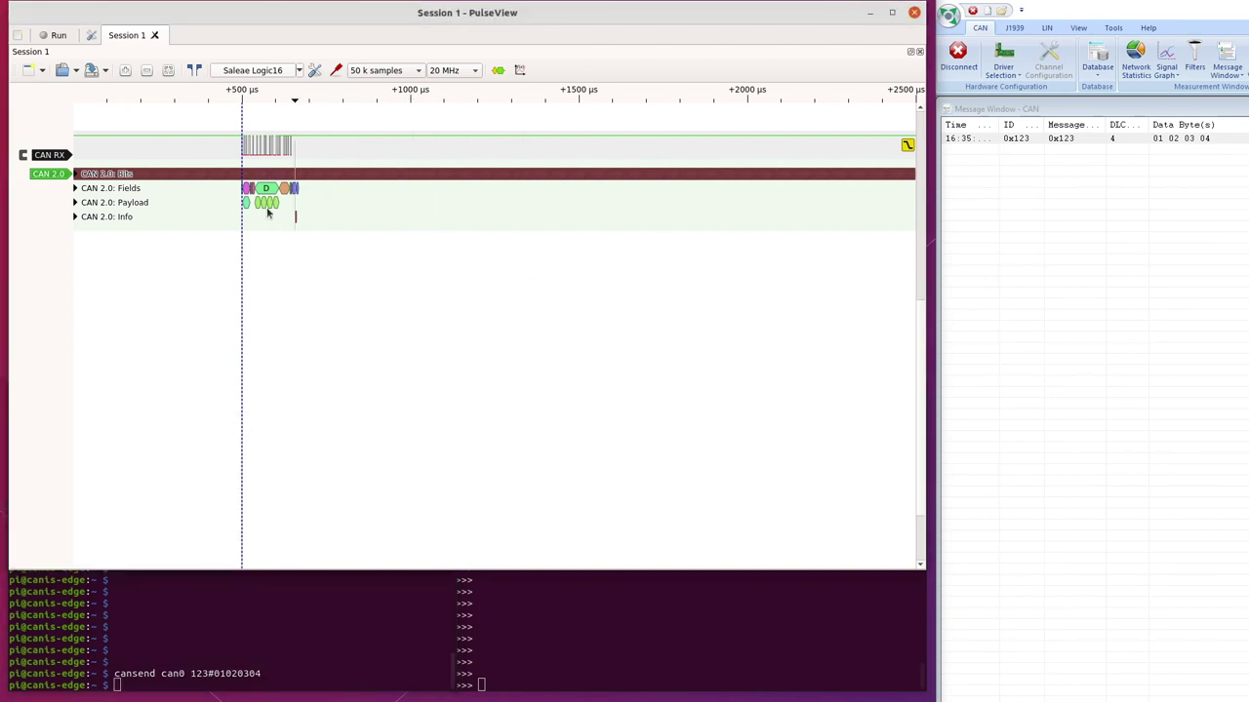
scroll(260, 183, "up", 6)
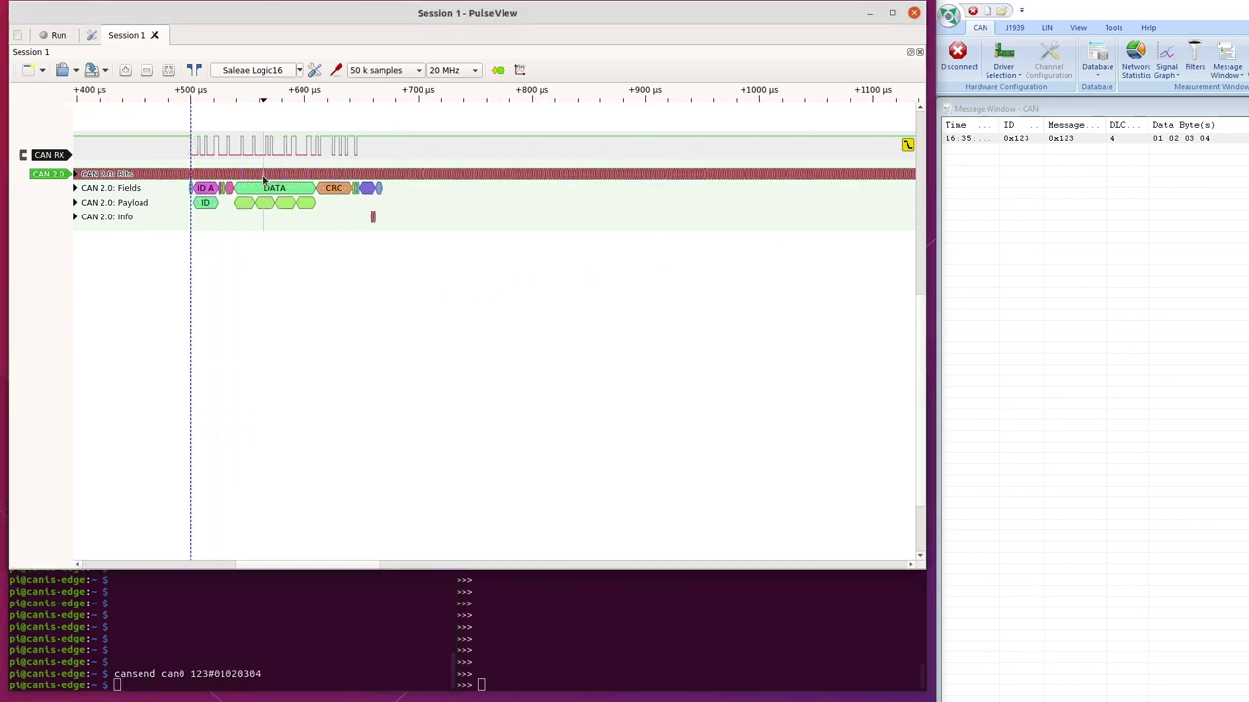
scroll(260, 175, "up", 4)
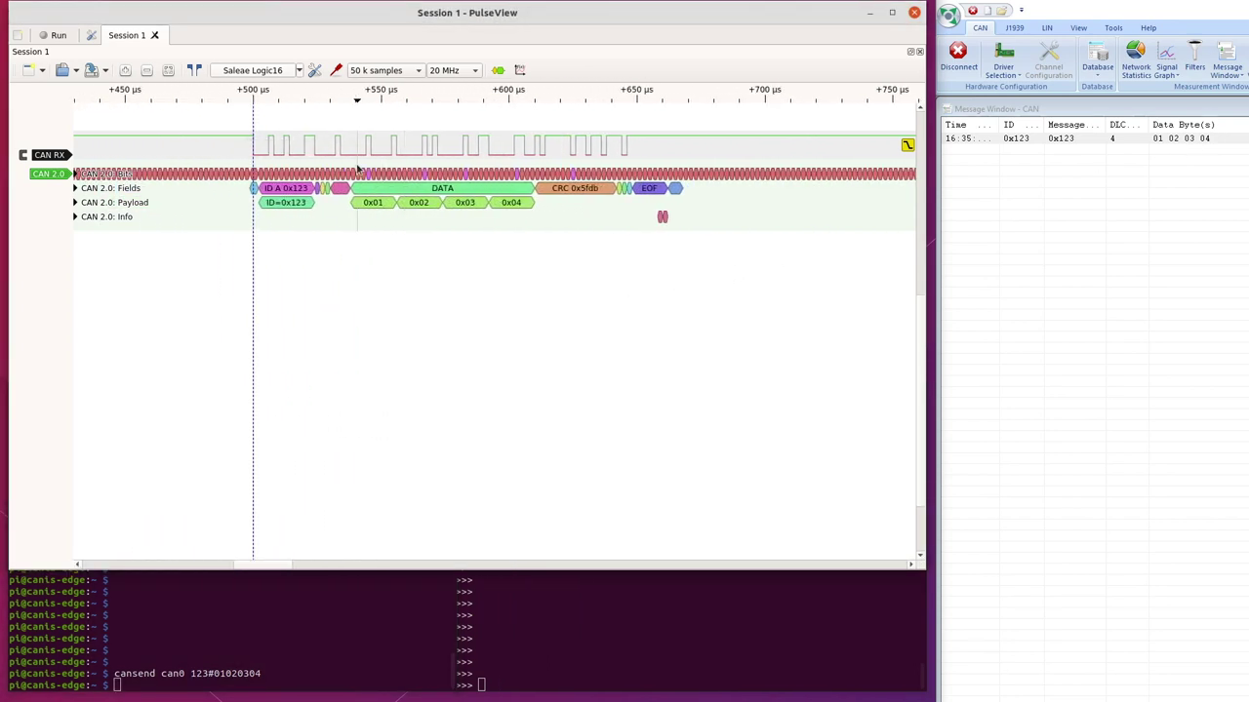
scroll(358, 170, "left", 3)
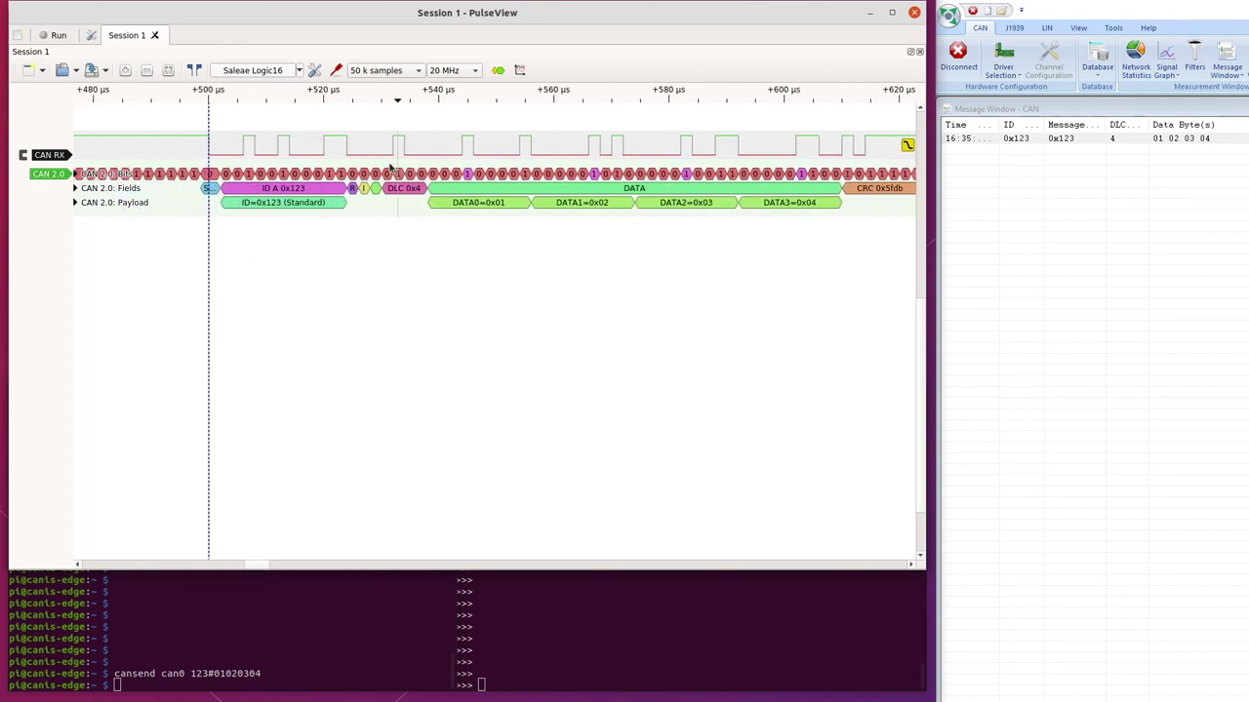
scroll(428, 243, "down", 1)
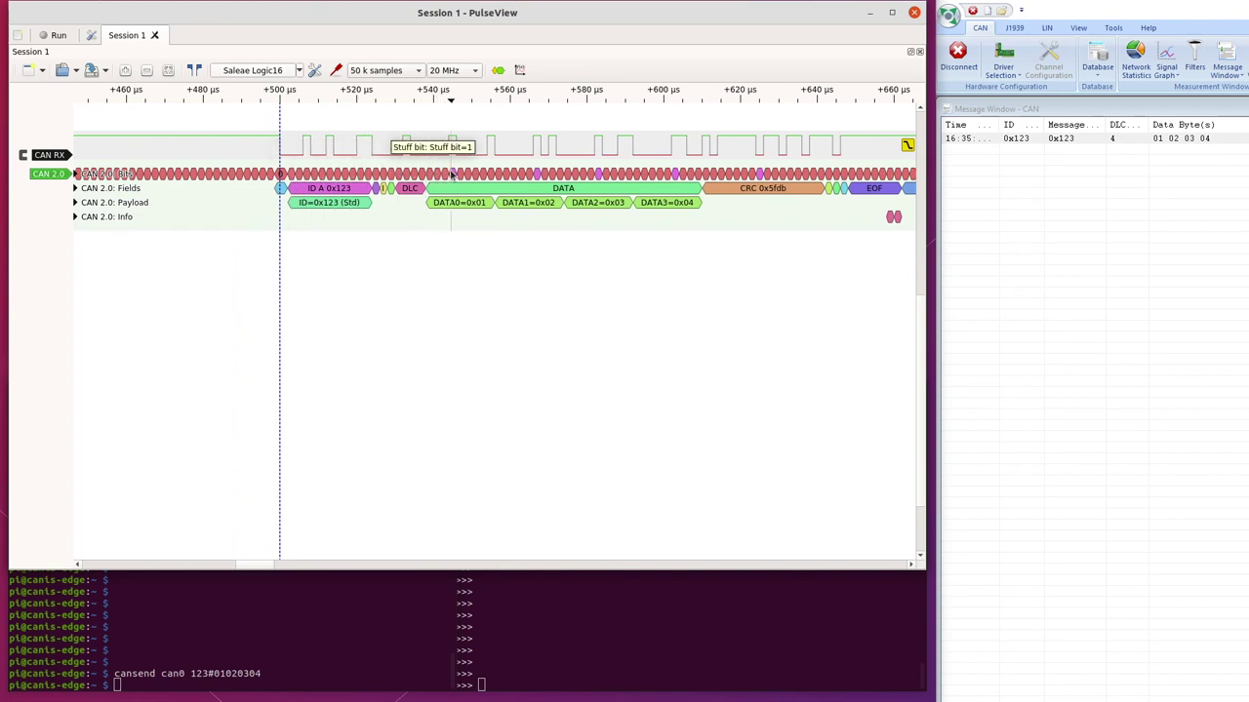
scroll(452, 173, "up", 3)
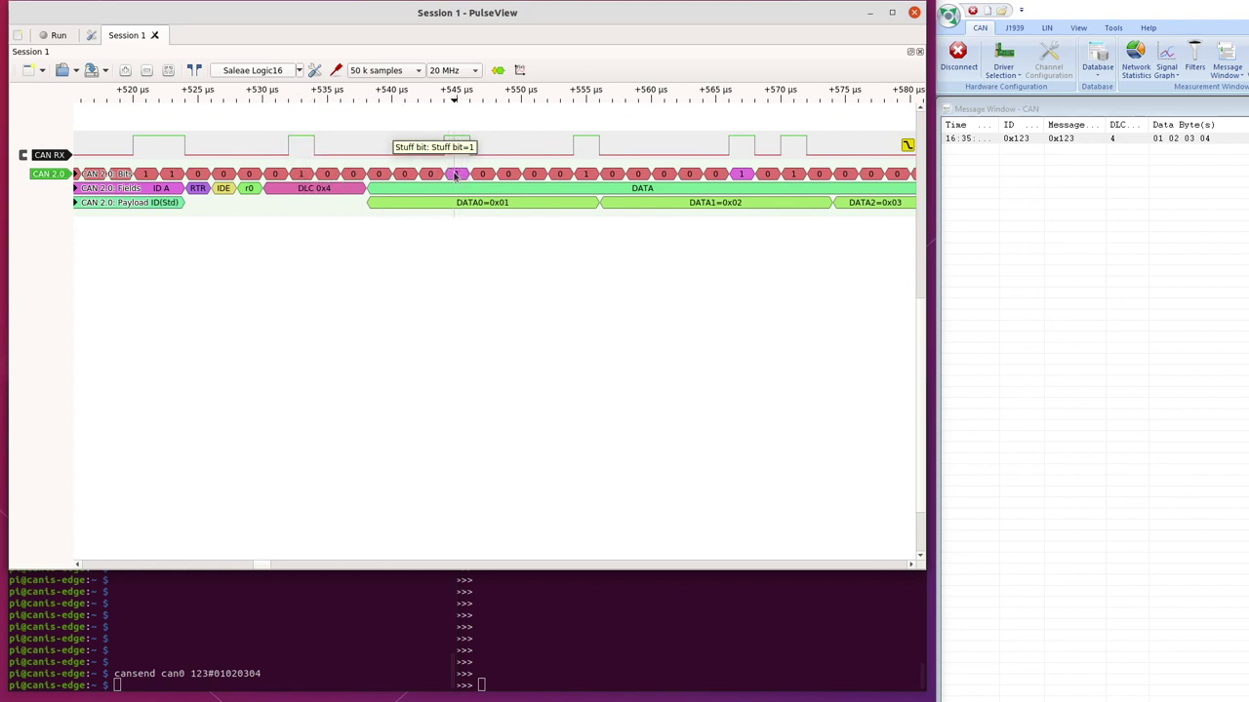
scroll(301, 175, "down", 1)
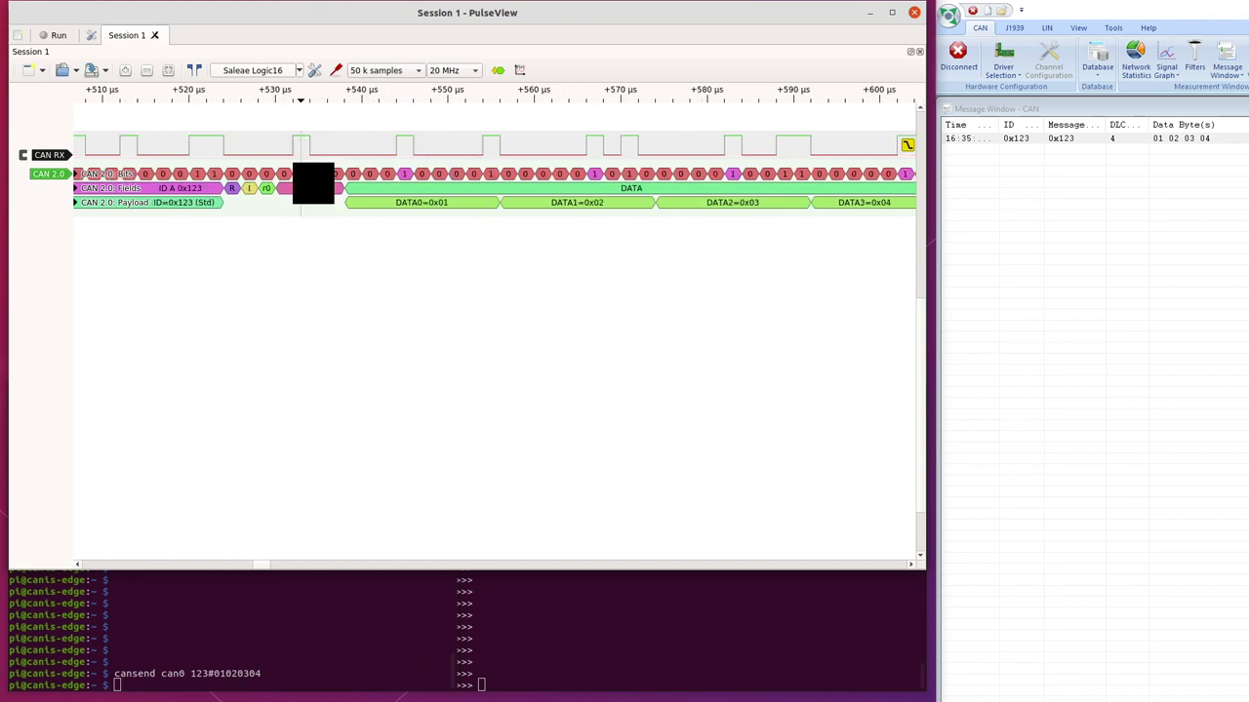
scroll(300, 176, "down", 1)
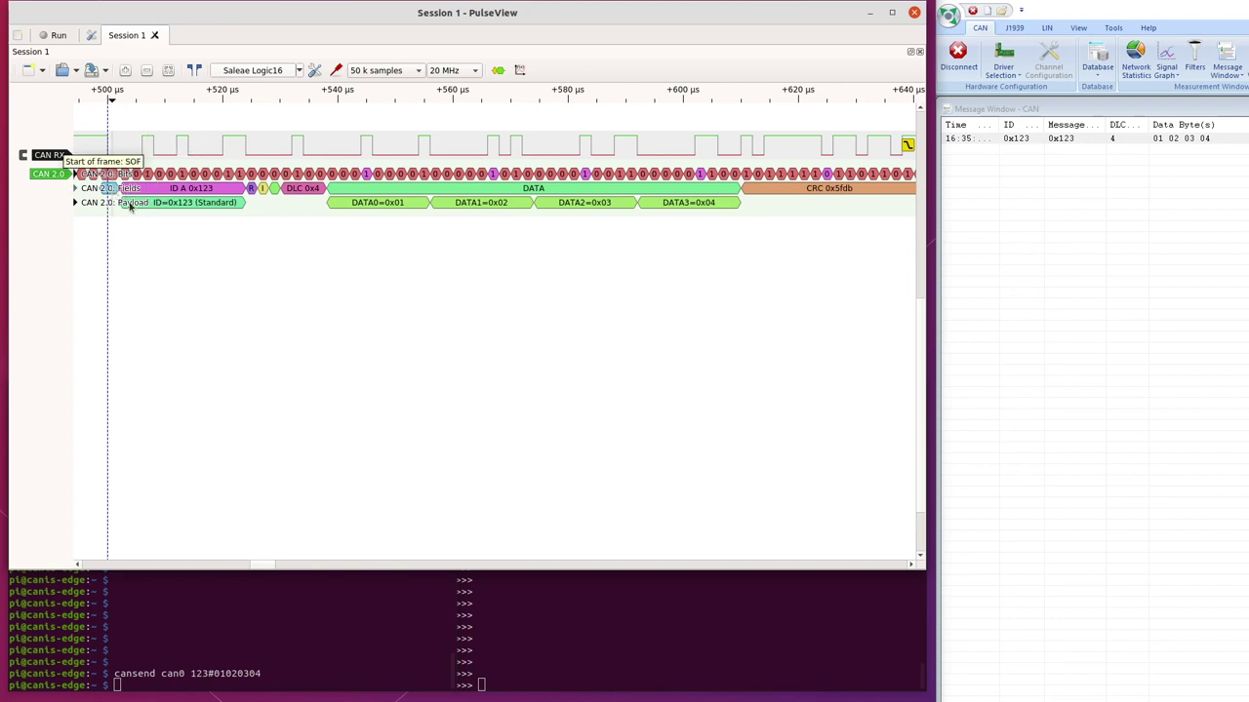
left_click_drag(164, 217, 235, 217)
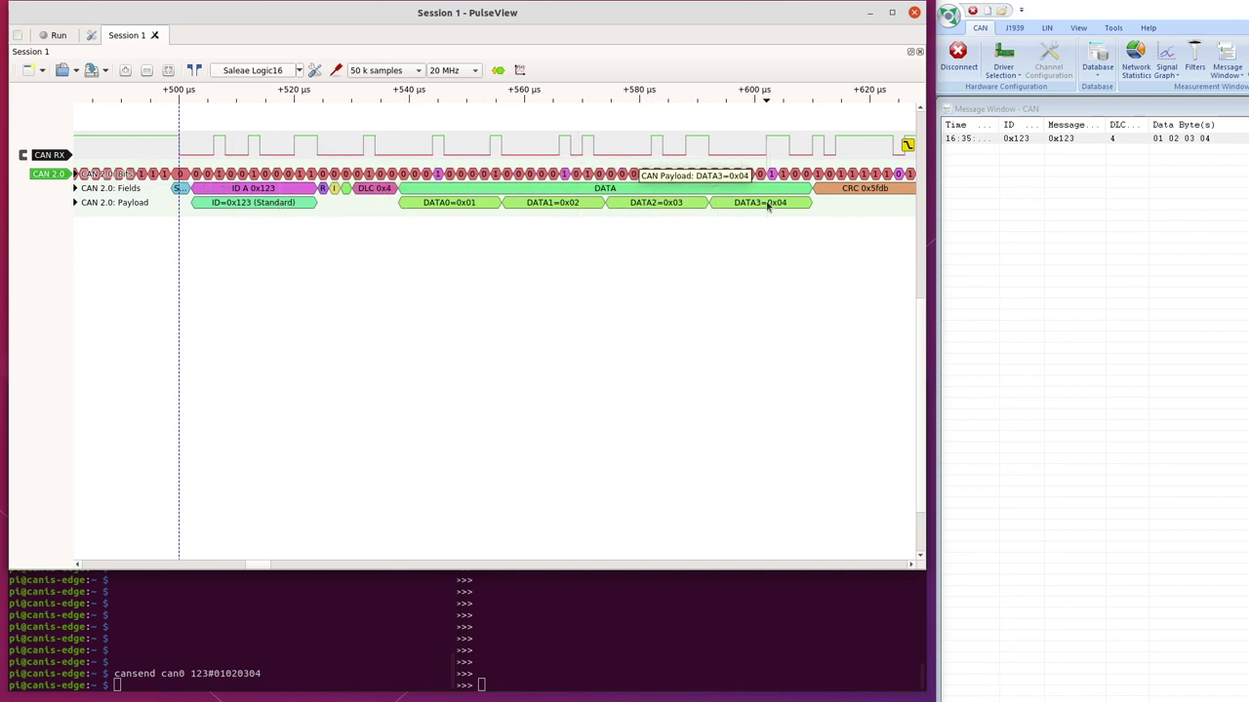
Zoom into the frame's EOF/IFS area to confirm its Info reads RX OK
scroll(424, 181, "down", 3)
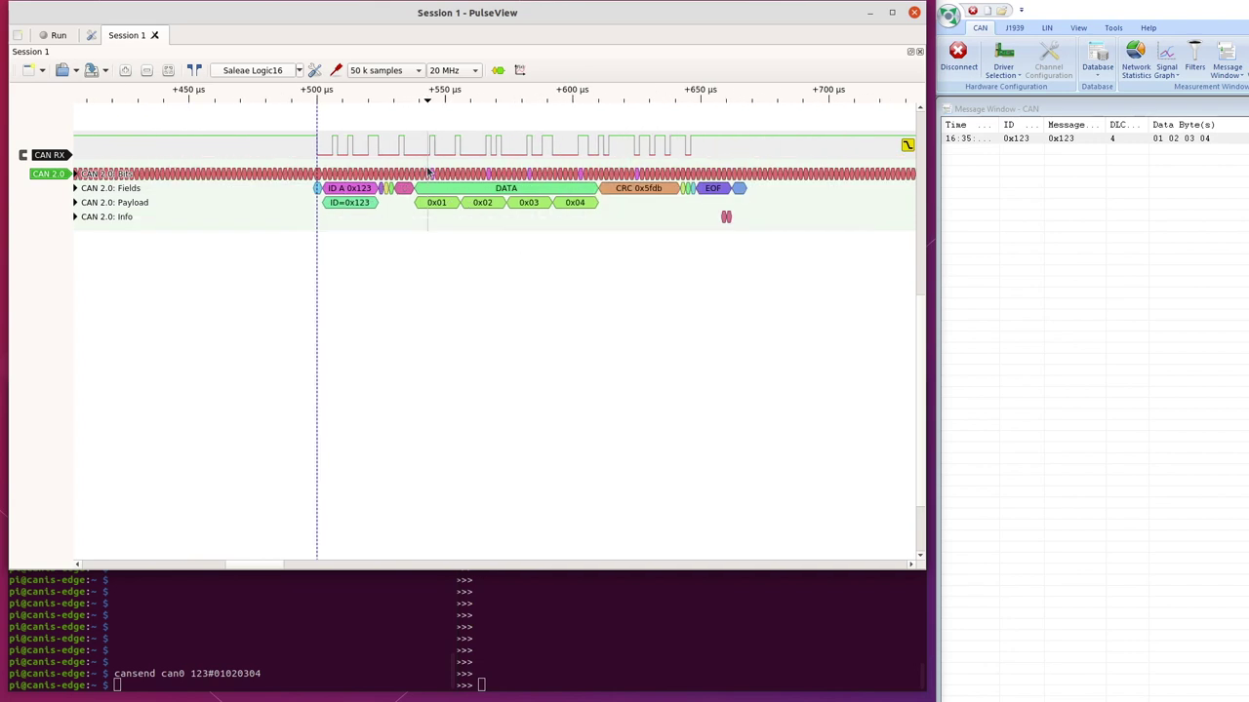
scroll(426, 172, "down", 2)
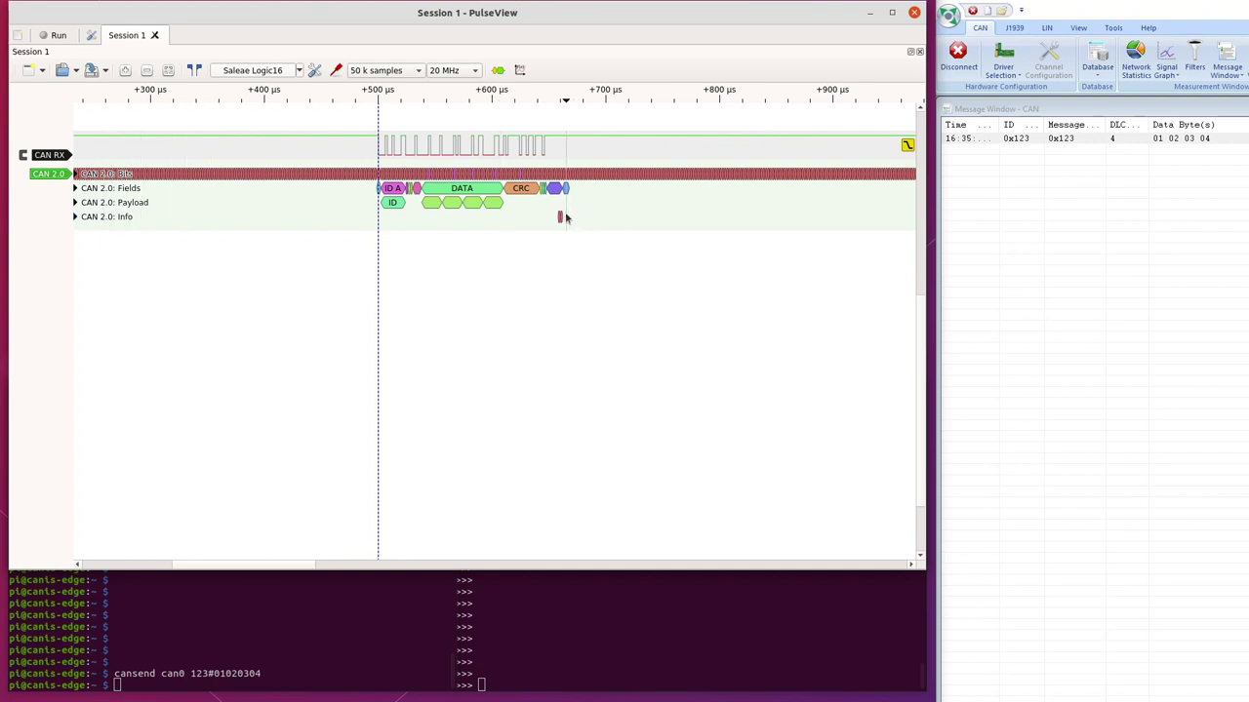
scroll(564, 217, "up", 2)
scroll(566, 218, "up", 3)
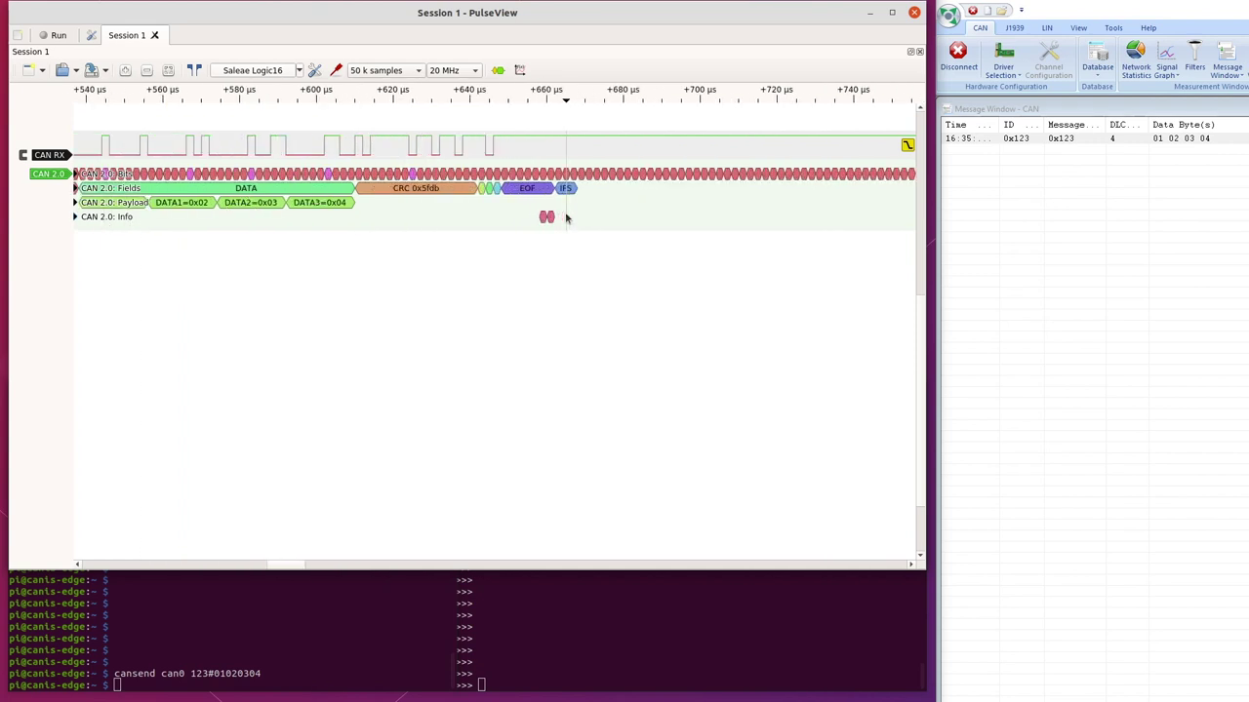
mouse_move(543, 224)
Zoom back out and bring the second terminal window to the front
scroll(547, 205, "up", 5)
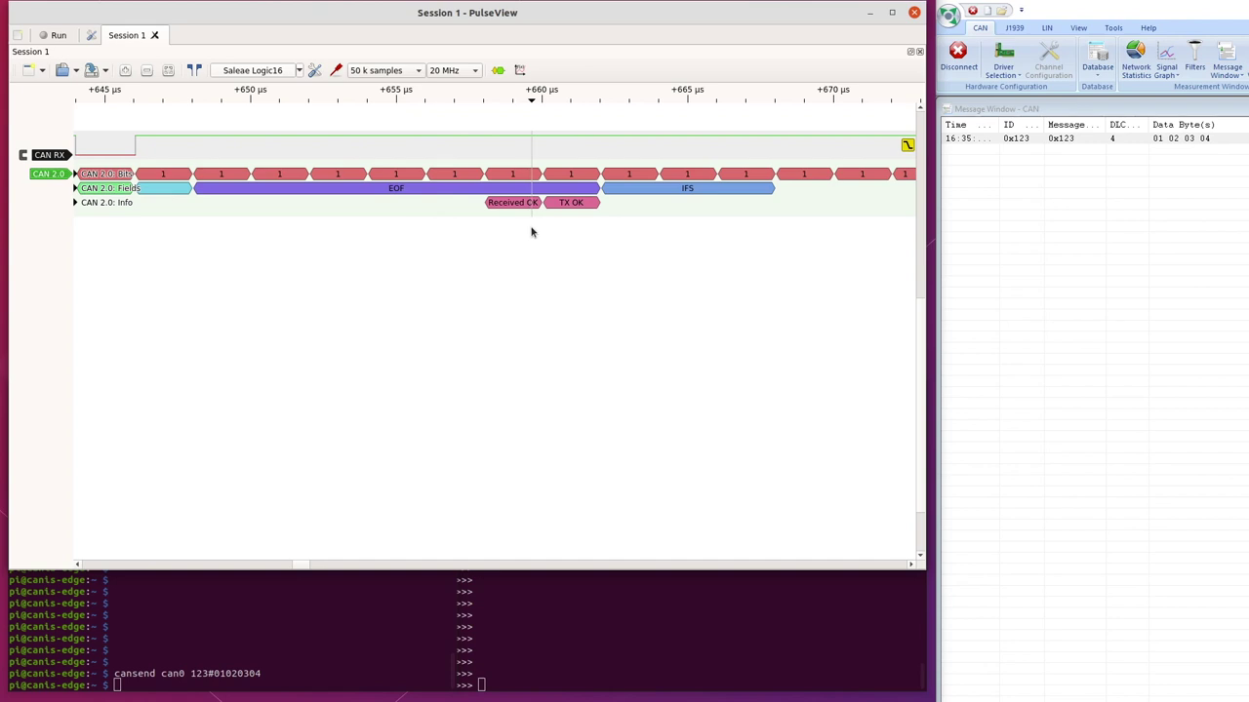
scroll(530, 227, "down", 1)
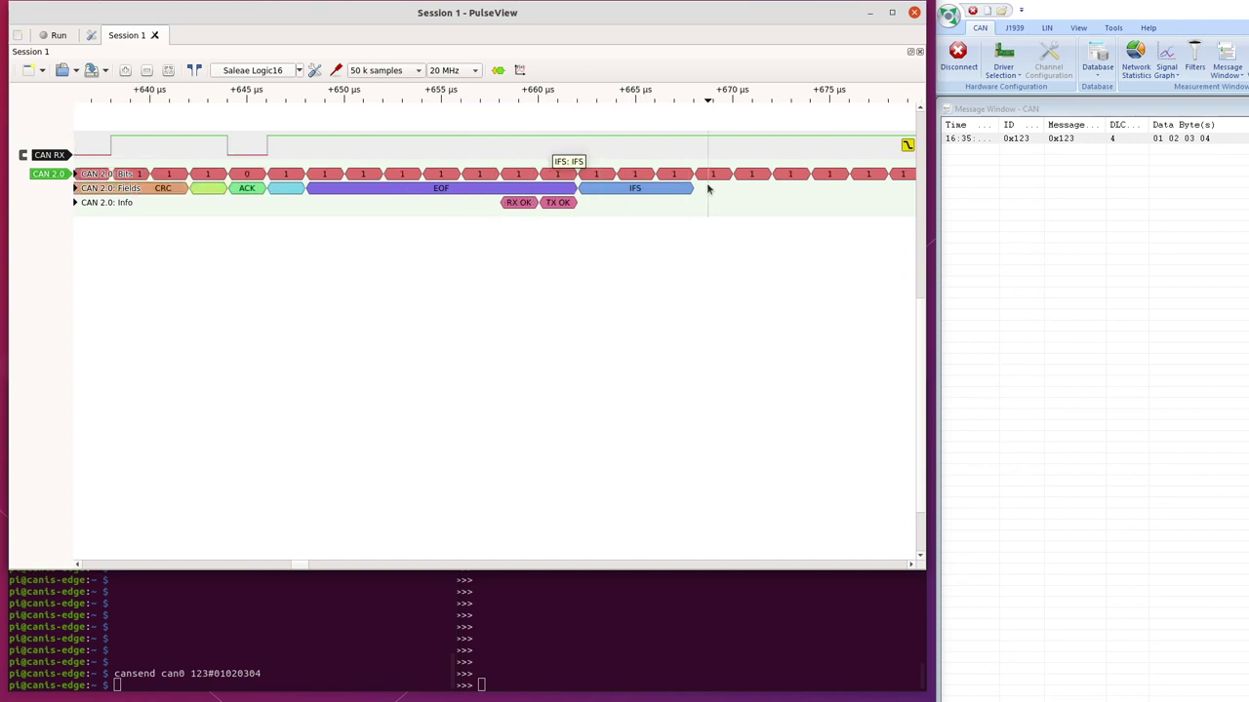
scroll(779, 193, "down", 2)
scroll(779, 193, "down", 3)
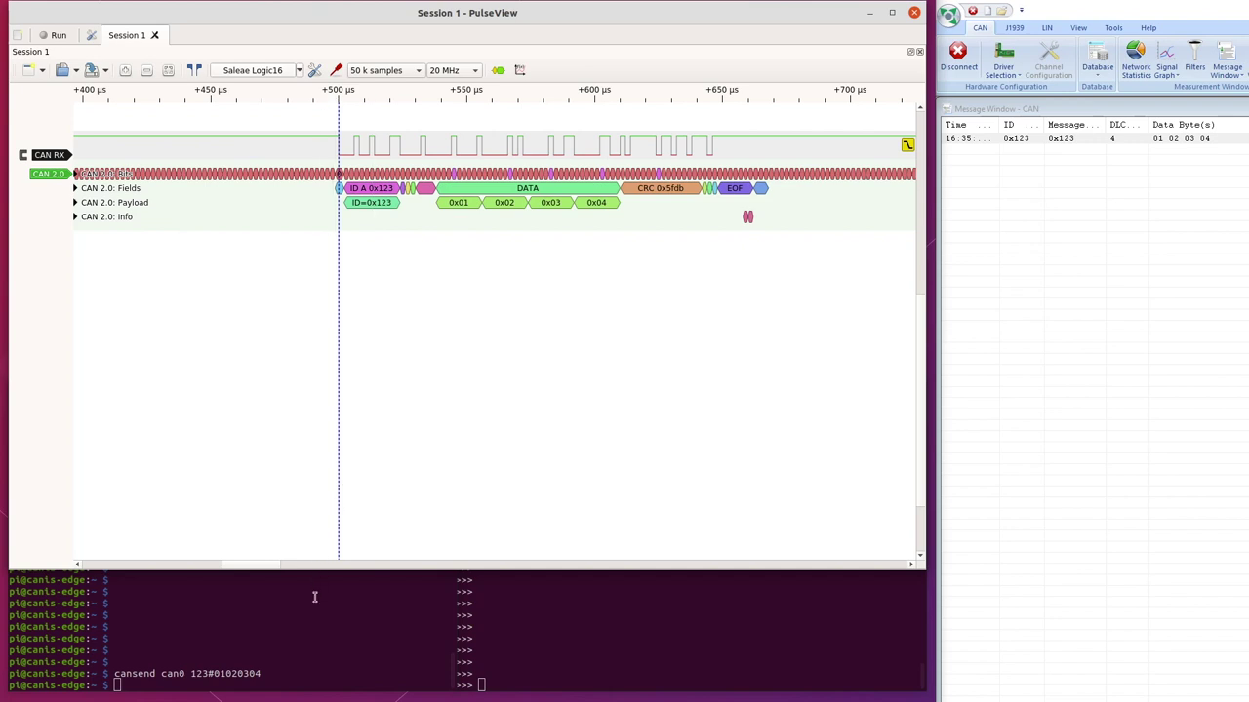
left_click(543, 628)
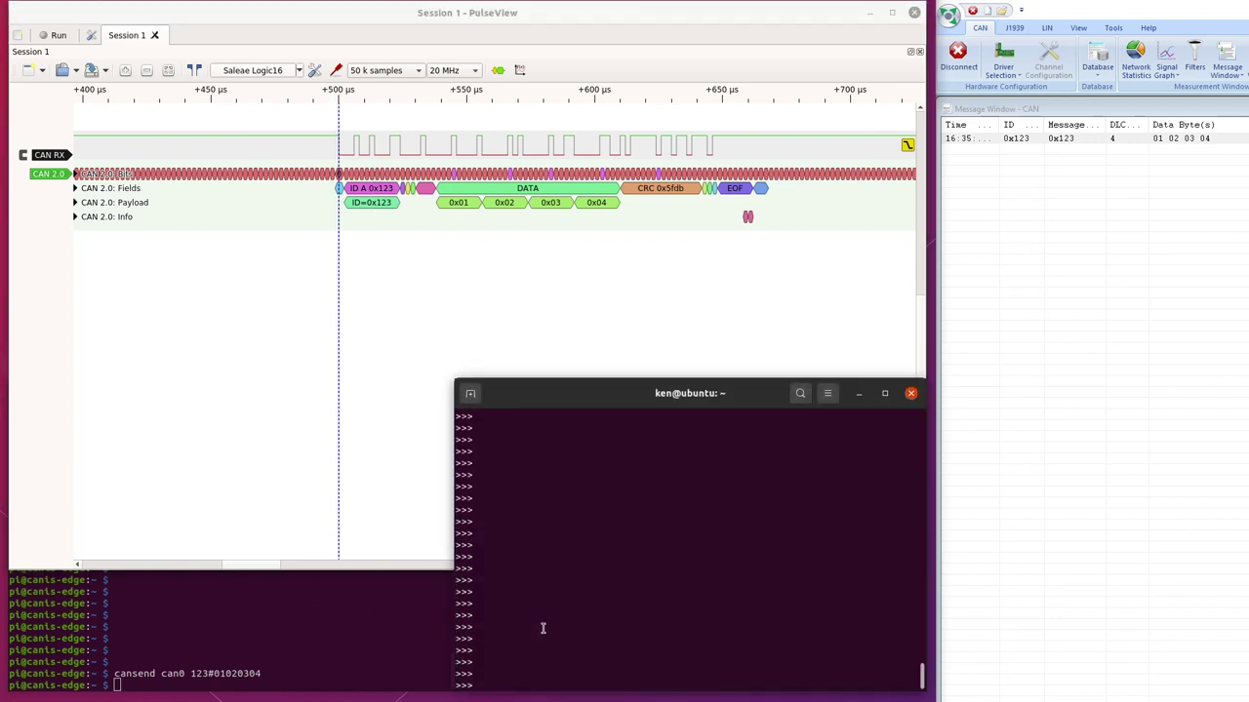
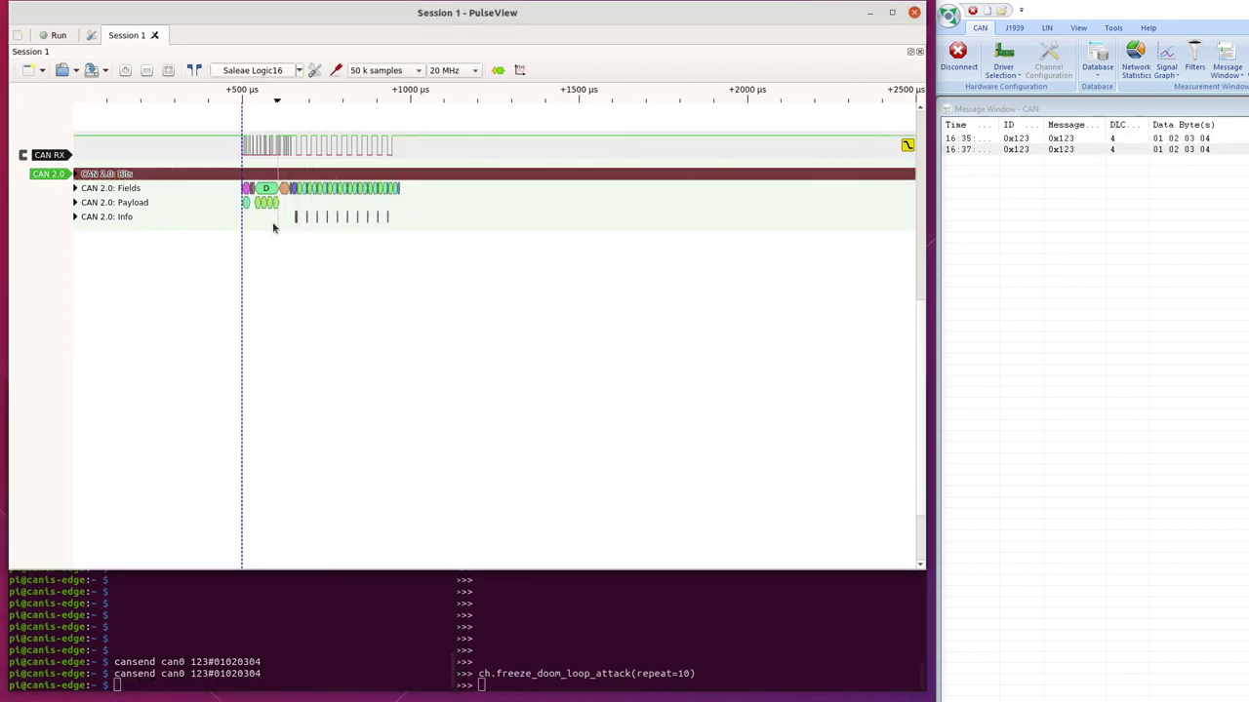
Zoom the CAN trace to about 20 µs per division so CRC 0x5fdb and trailing error flags read clearly
scroll(284, 174, "up", 6)
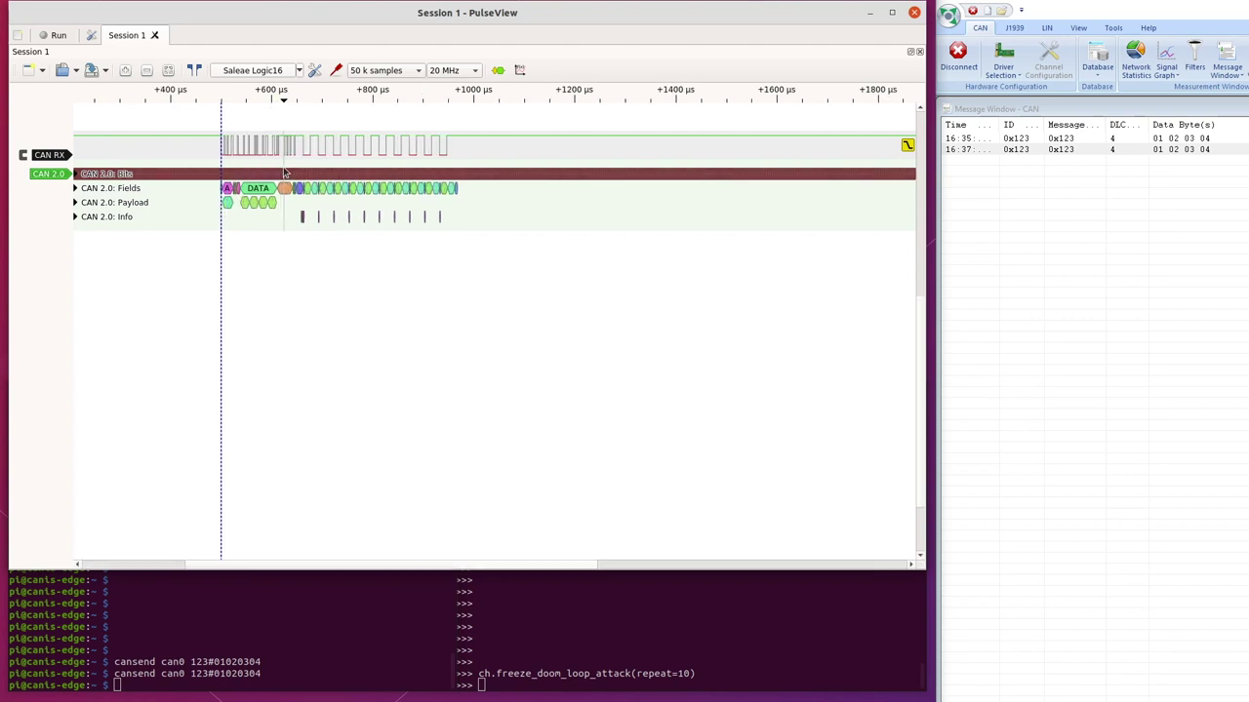
scroll(261, 168, "up", 3)
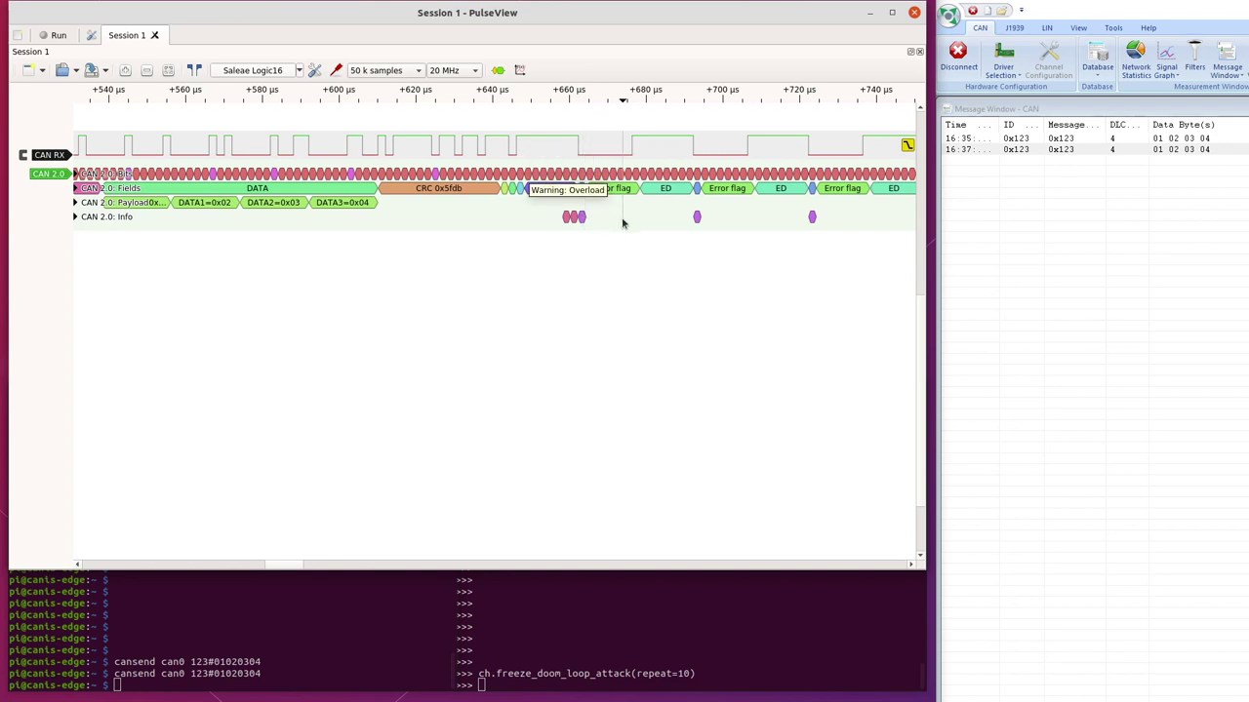
scroll(621, 221, "down", 3)
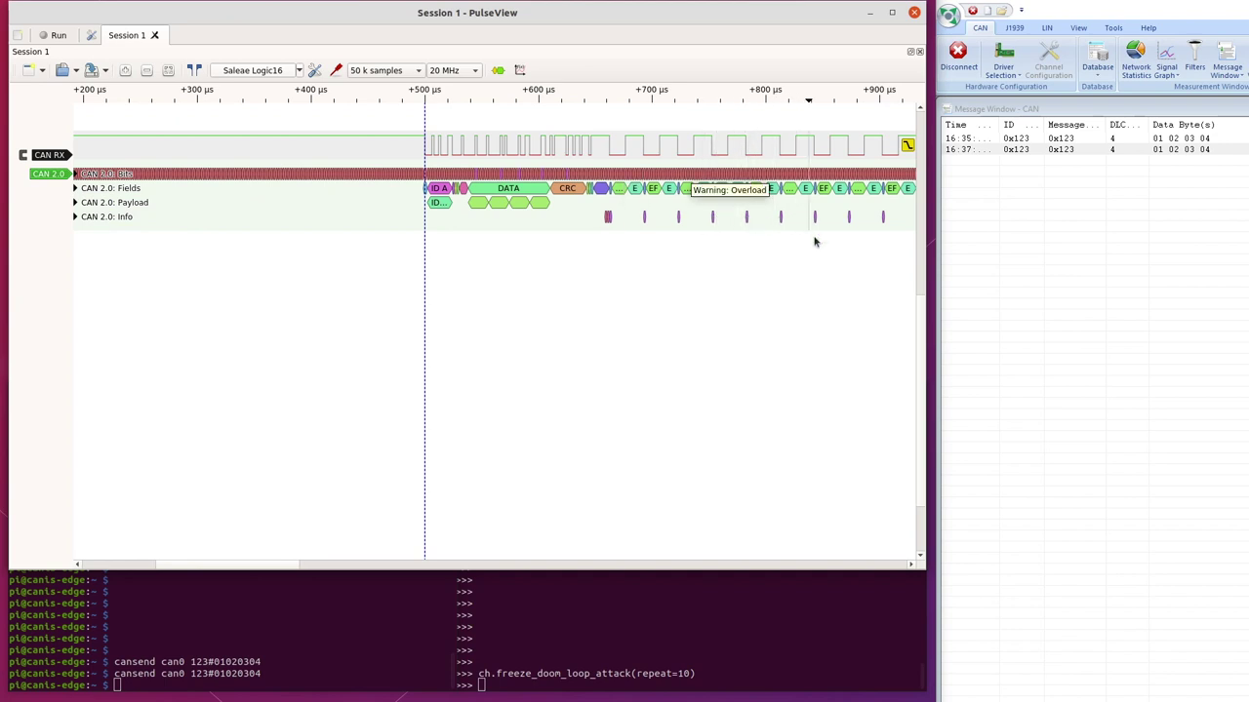
Pan to the full frame and its error-flag train, confirming the first Info marker reads Received OK
left_click_drag(817, 240, 653, 253)
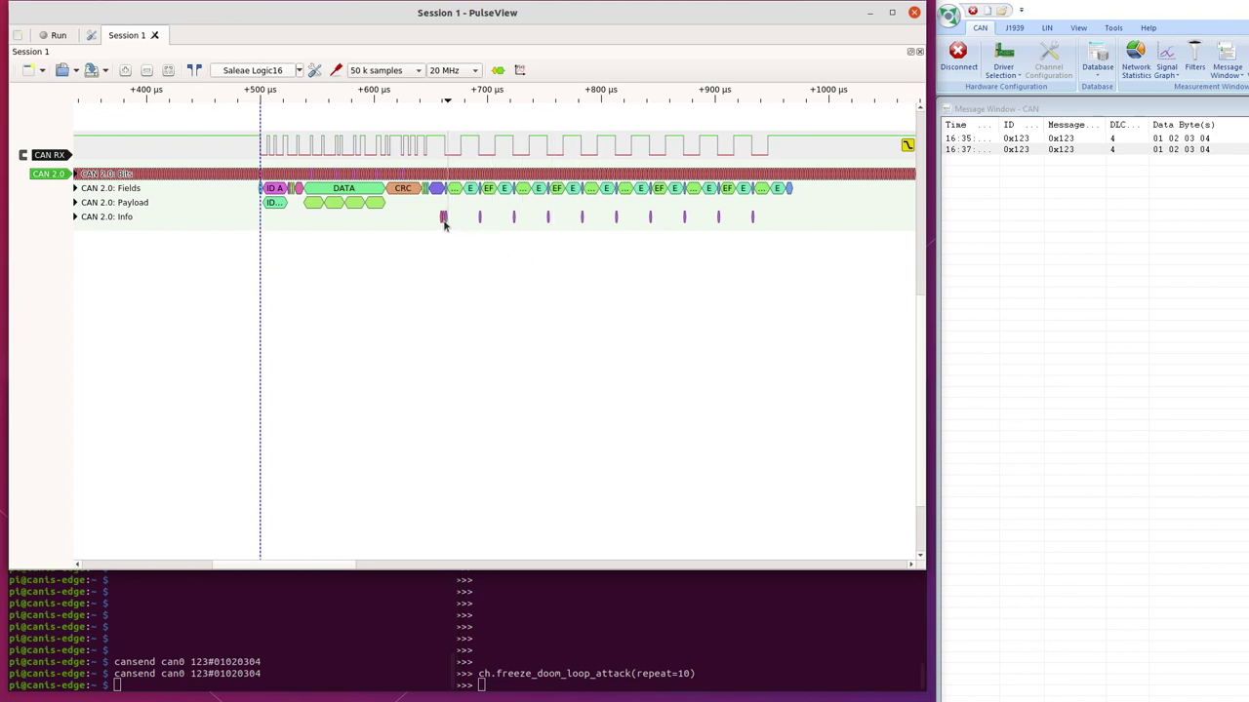
mouse_move(443, 223)
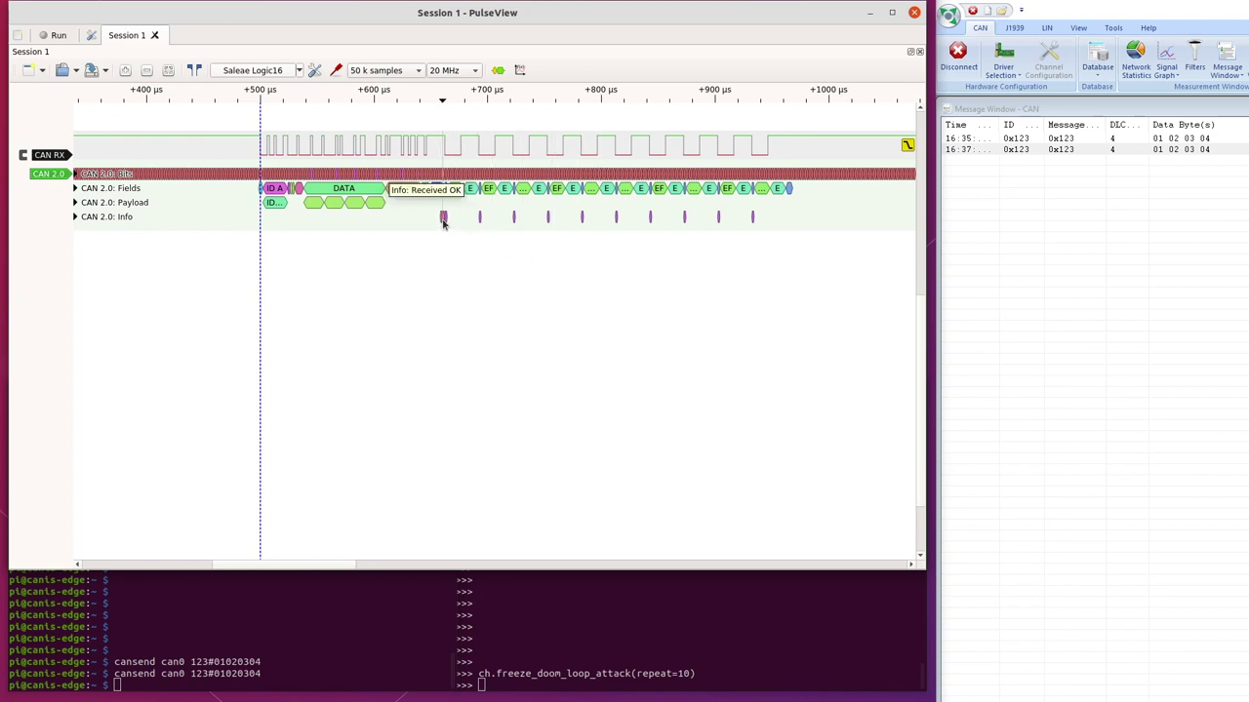